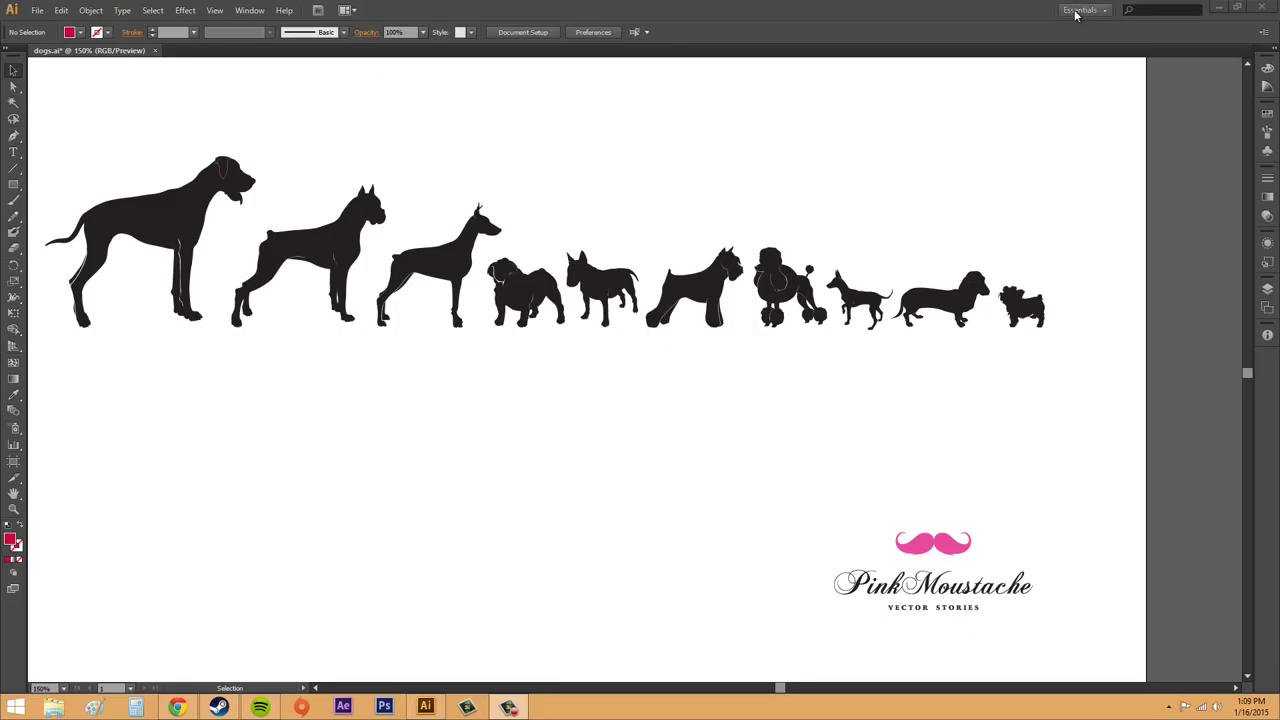
Switch to the Typography workspace and examine its collapsed panels, including Gradient, Transparency, Appearance and Graphic Styles.
click(1105, 12)
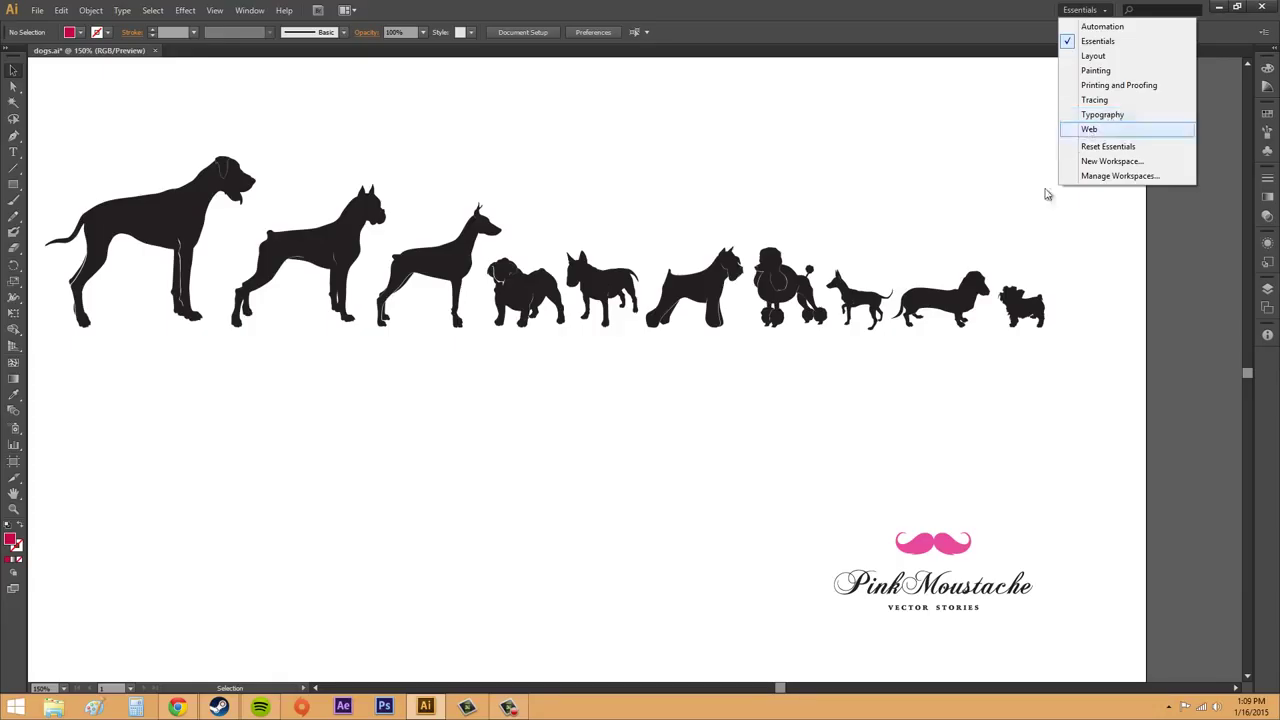
click(1104, 116)
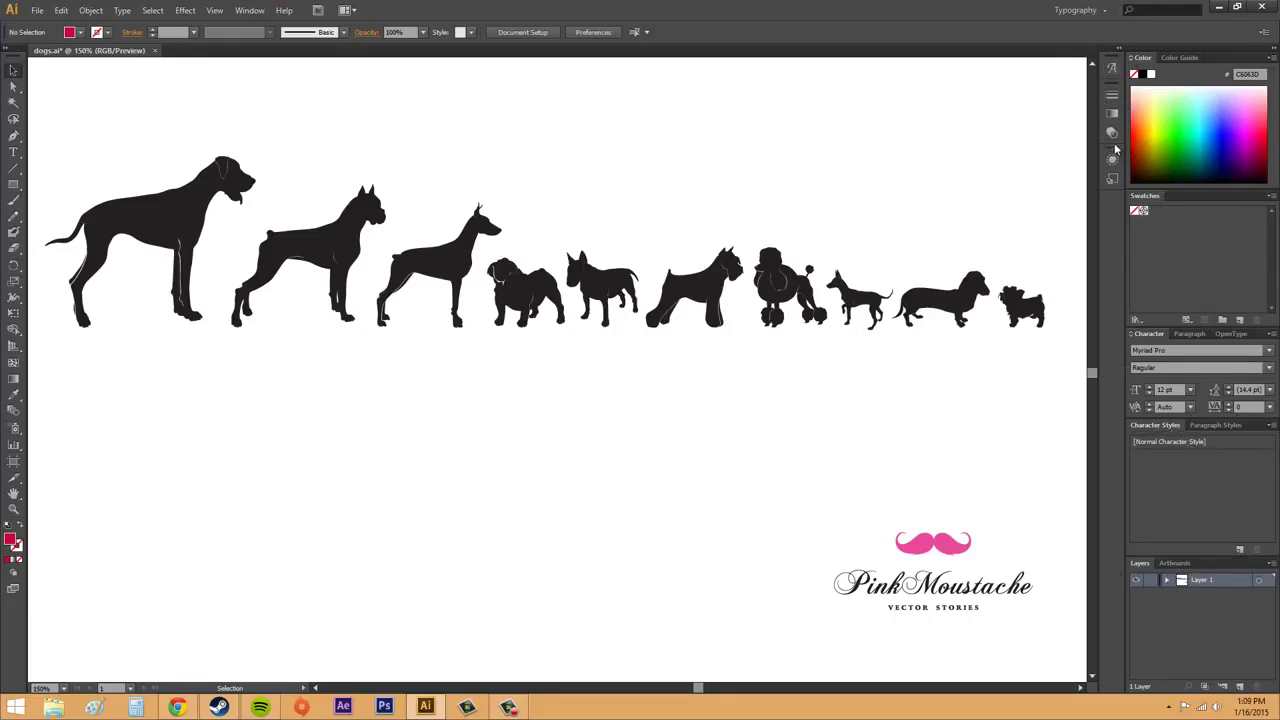
click(1112, 69)
click(1112, 70)
click(1113, 94)
click(1113, 94)
click(1112, 131)
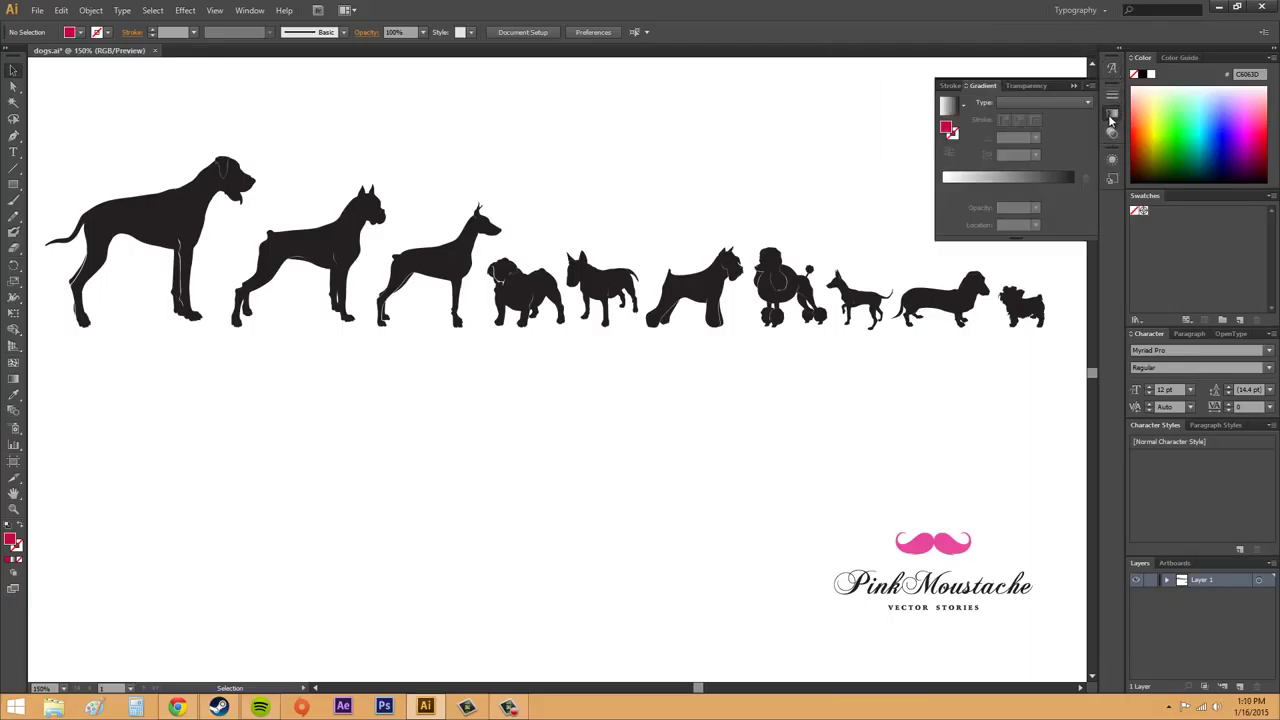
click(1113, 132)
click(1112, 131)
click(1112, 131)
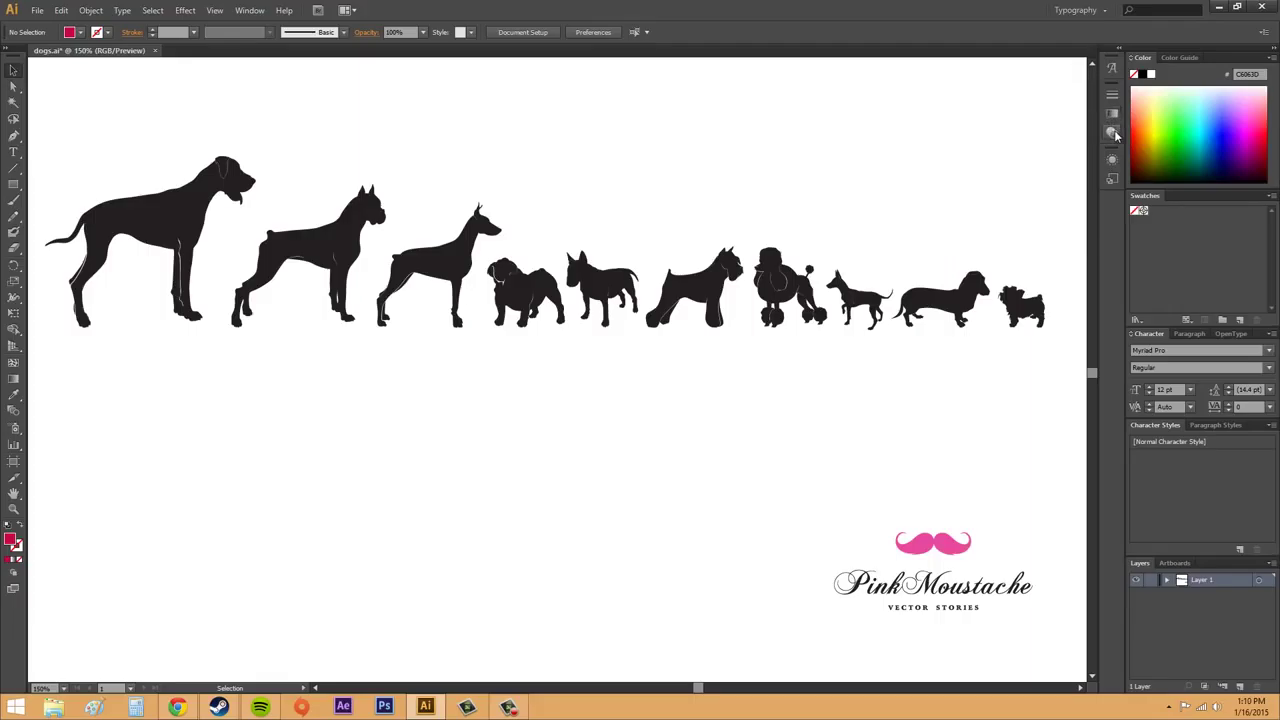
click(1113, 159)
click(1113, 178)
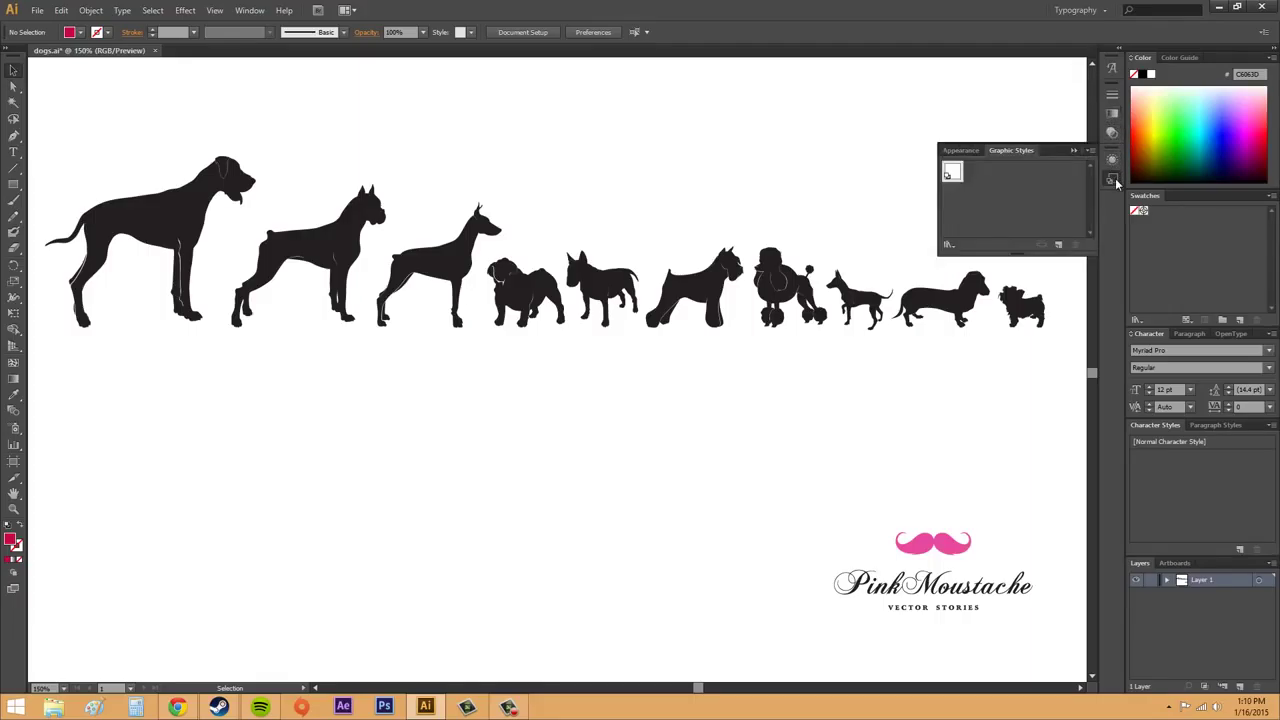
click(1113, 178)
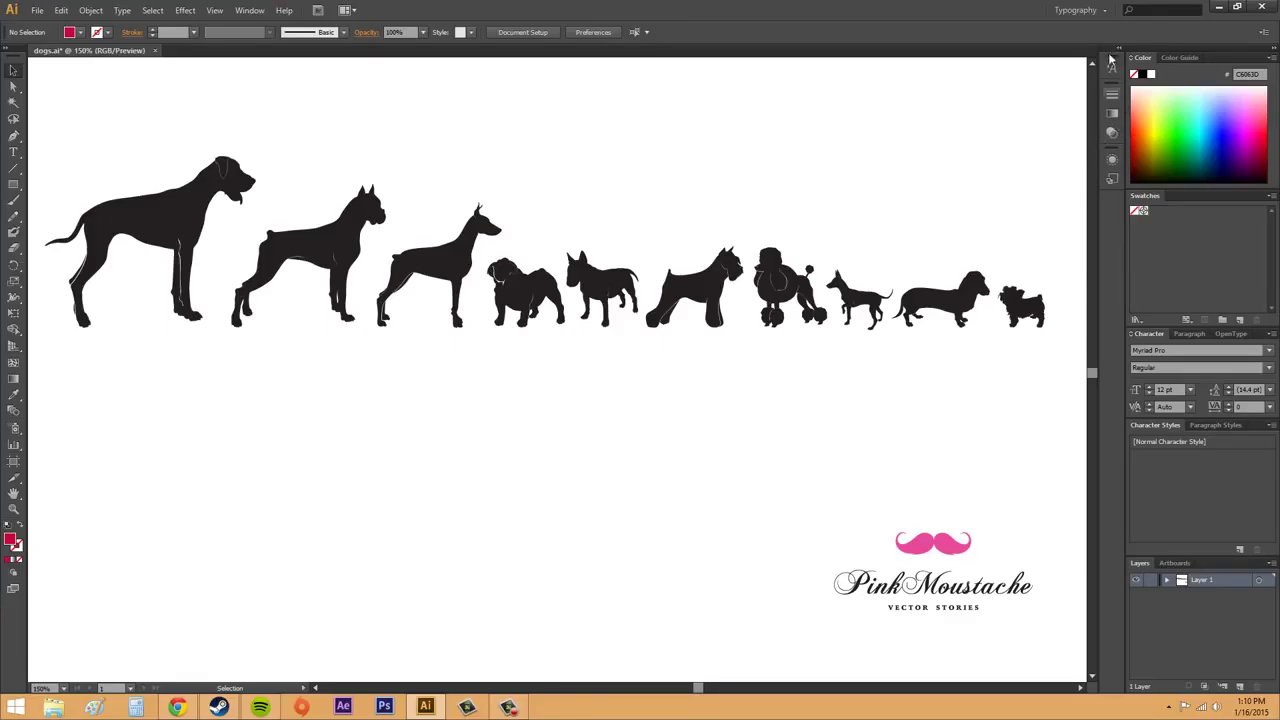
Switch to the Layout workspace and examine its collapsed panels, including Color Guide, Symbols, Glyphs and Appearance.
click(1078, 10)
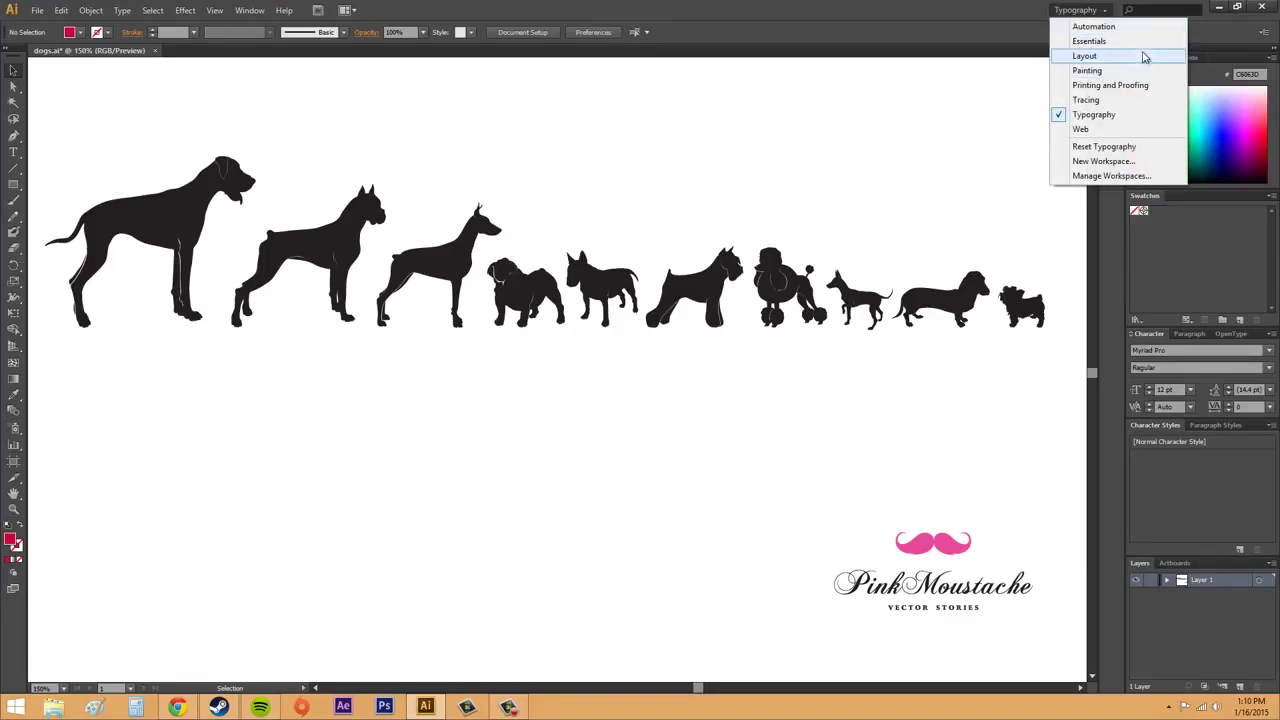
click(1095, 56)
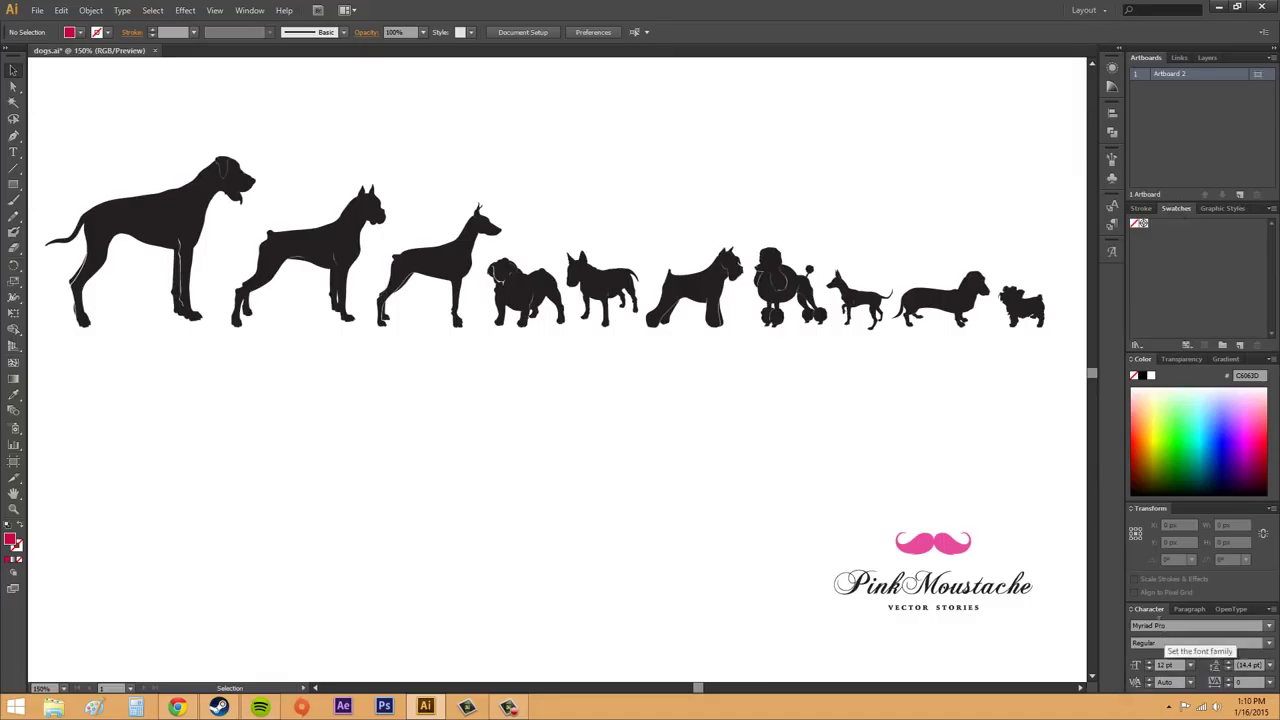
click(1111, 86)
click(1111, 111)
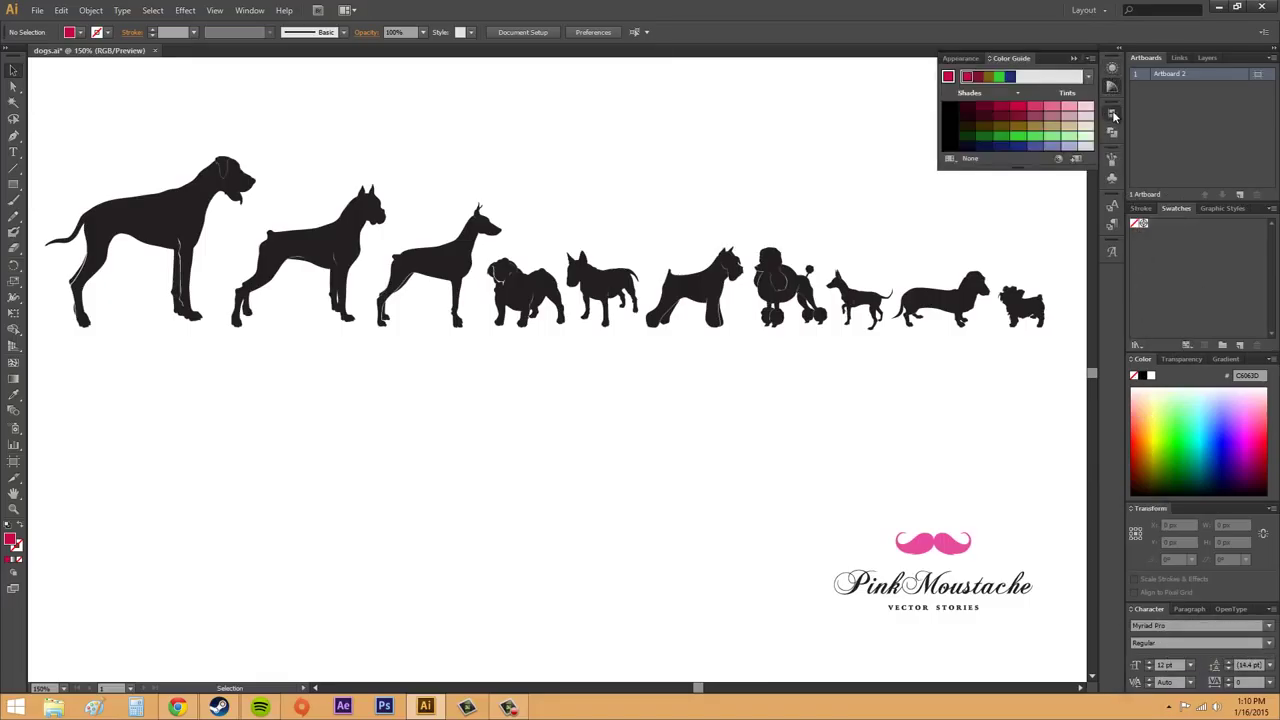
click(1111, 131)
click(1112, 158)
click(1112, 158)
click(1112, 178)
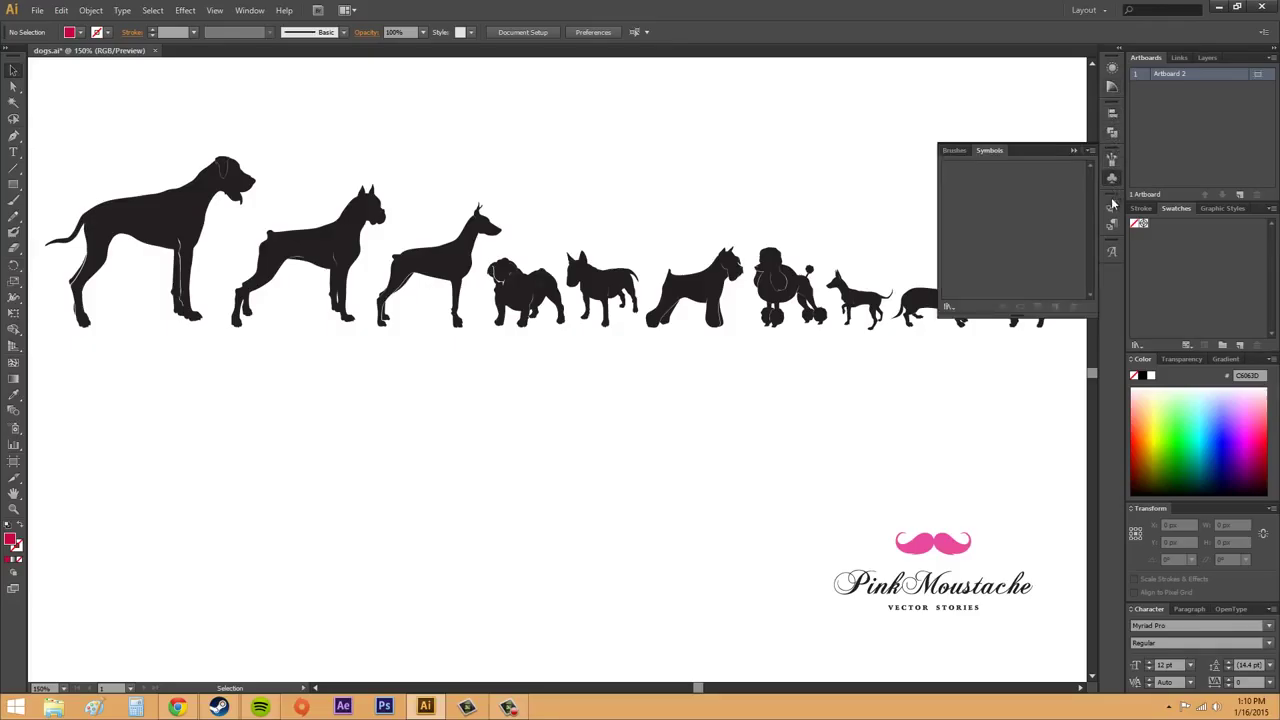
click(1112, 204)
click(1112, 224)
click(1113, 249)
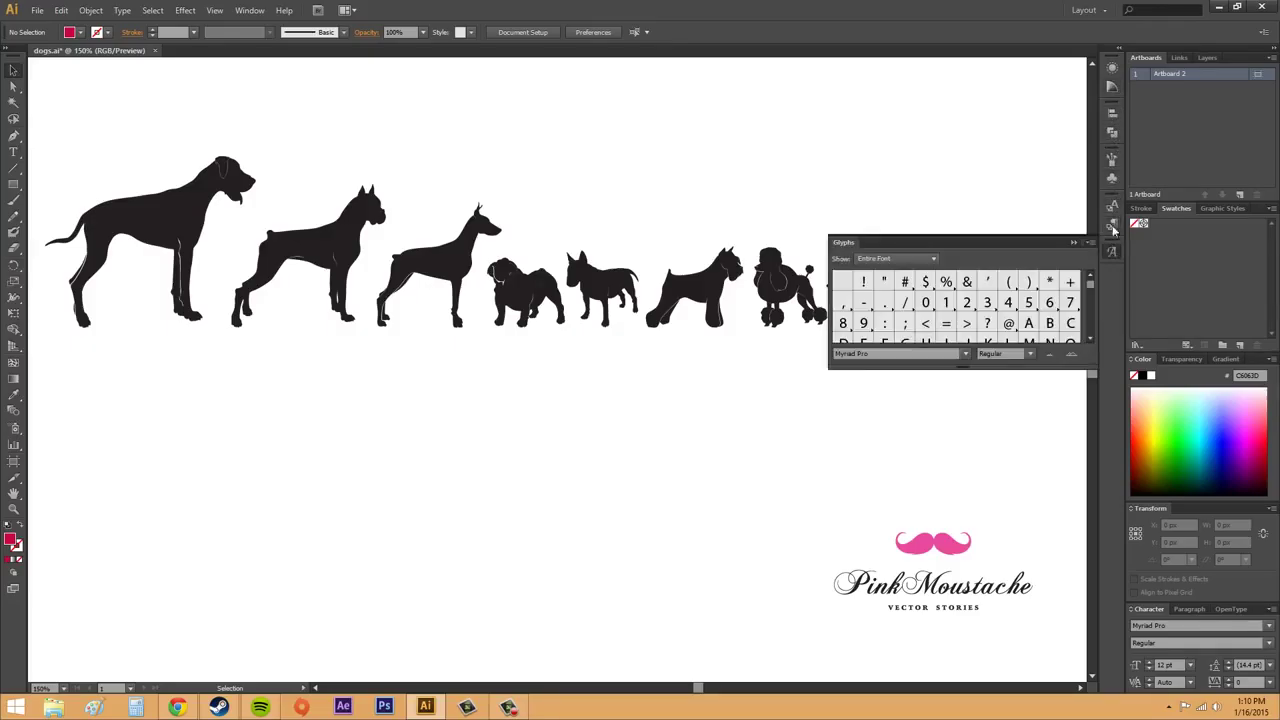
click(1111, 86)
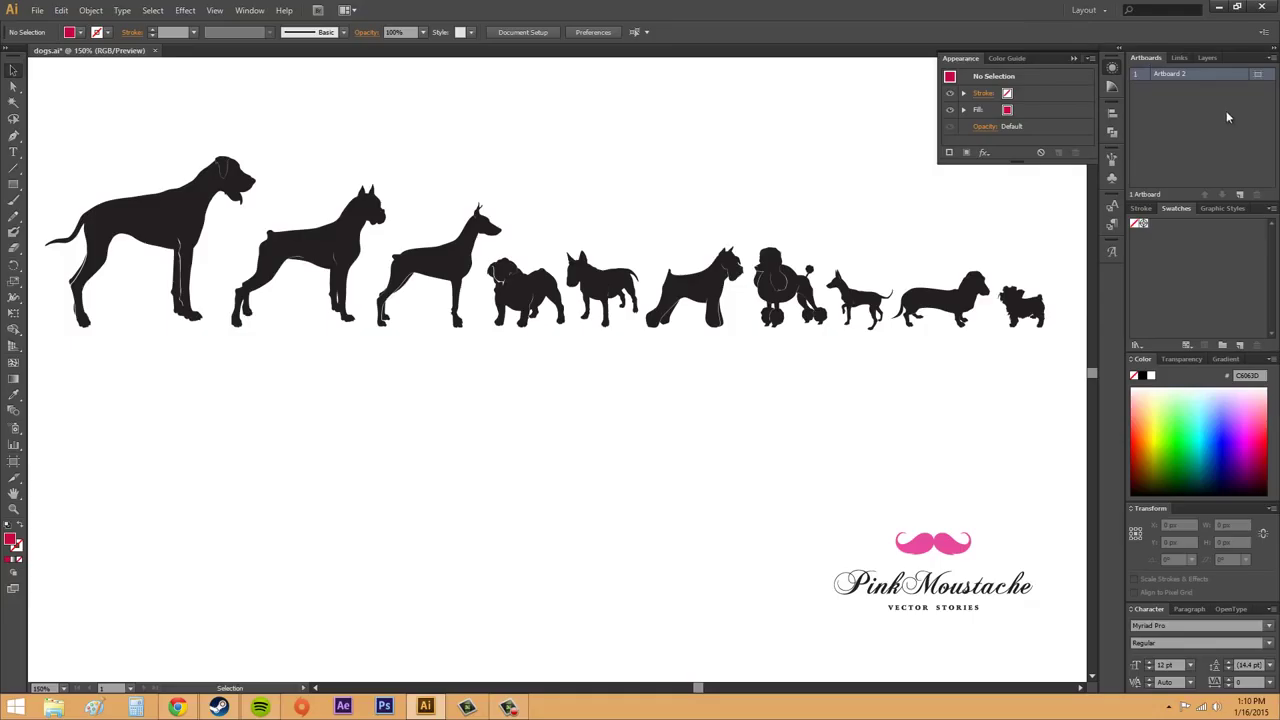
View the panel arrangement of the Painting workspace and return to the Essentials workspace.
click(1090, 9)
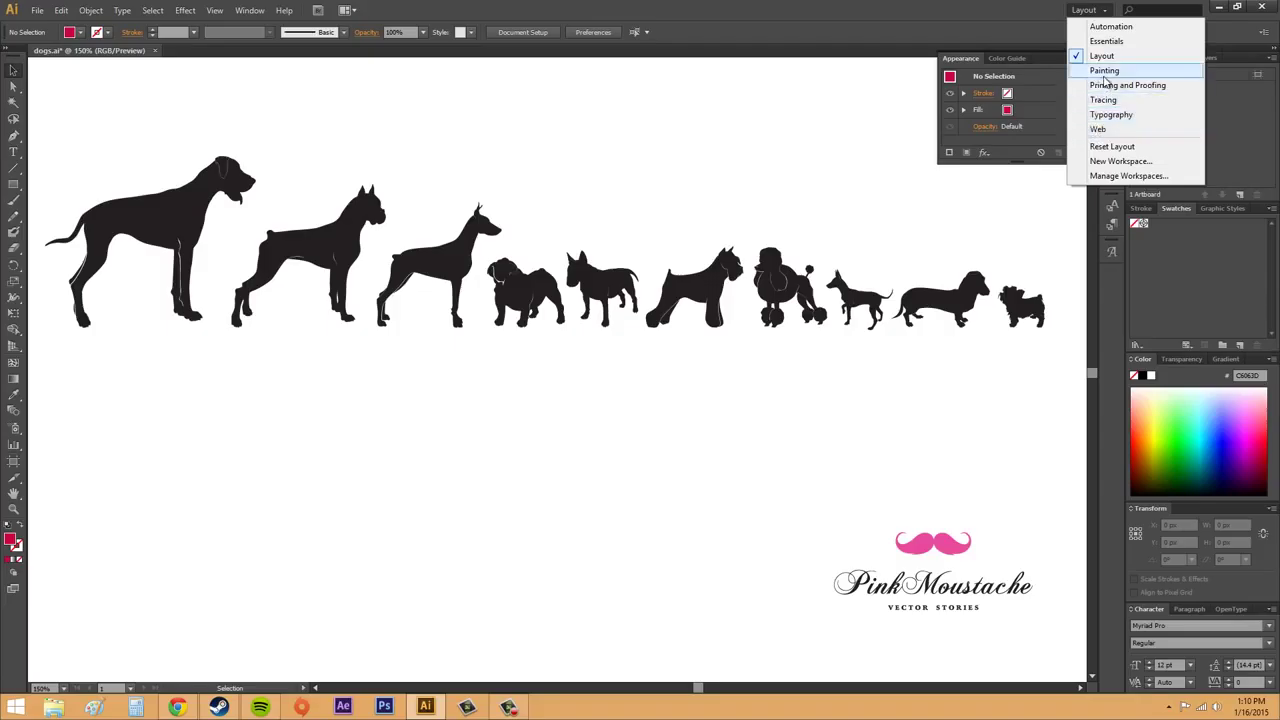
click(1106, 72)
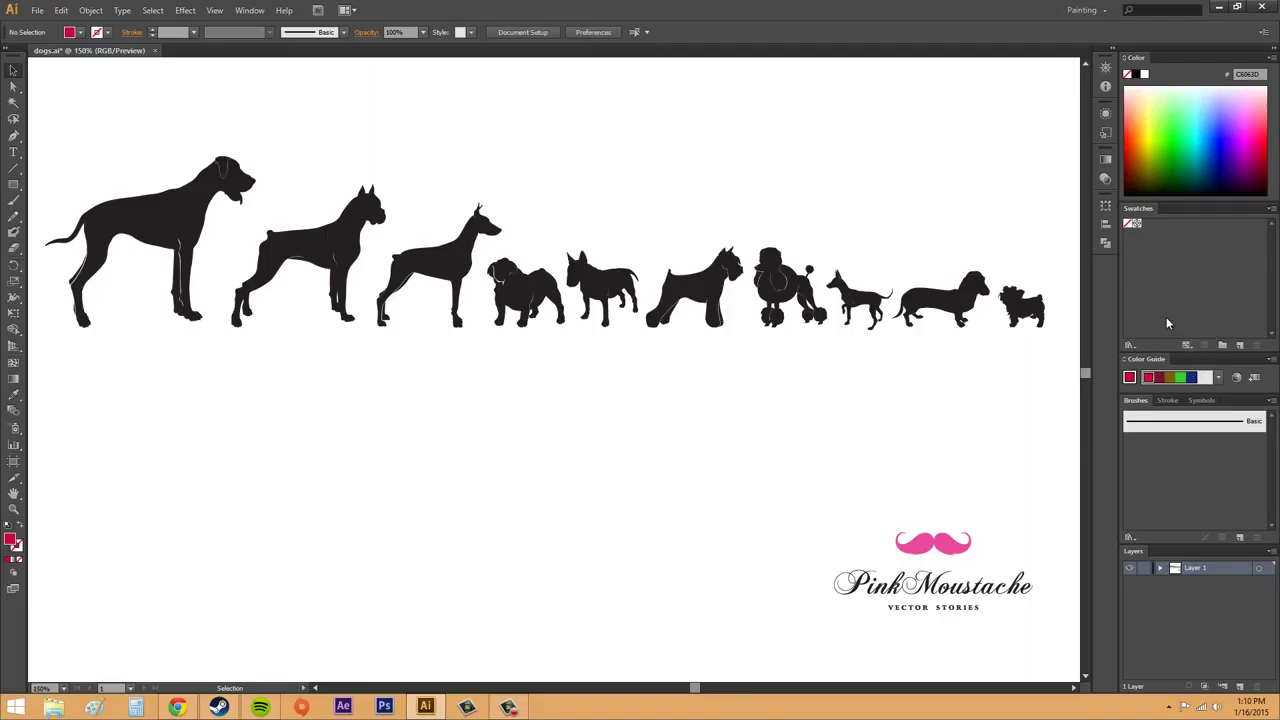
click(1085, 10)
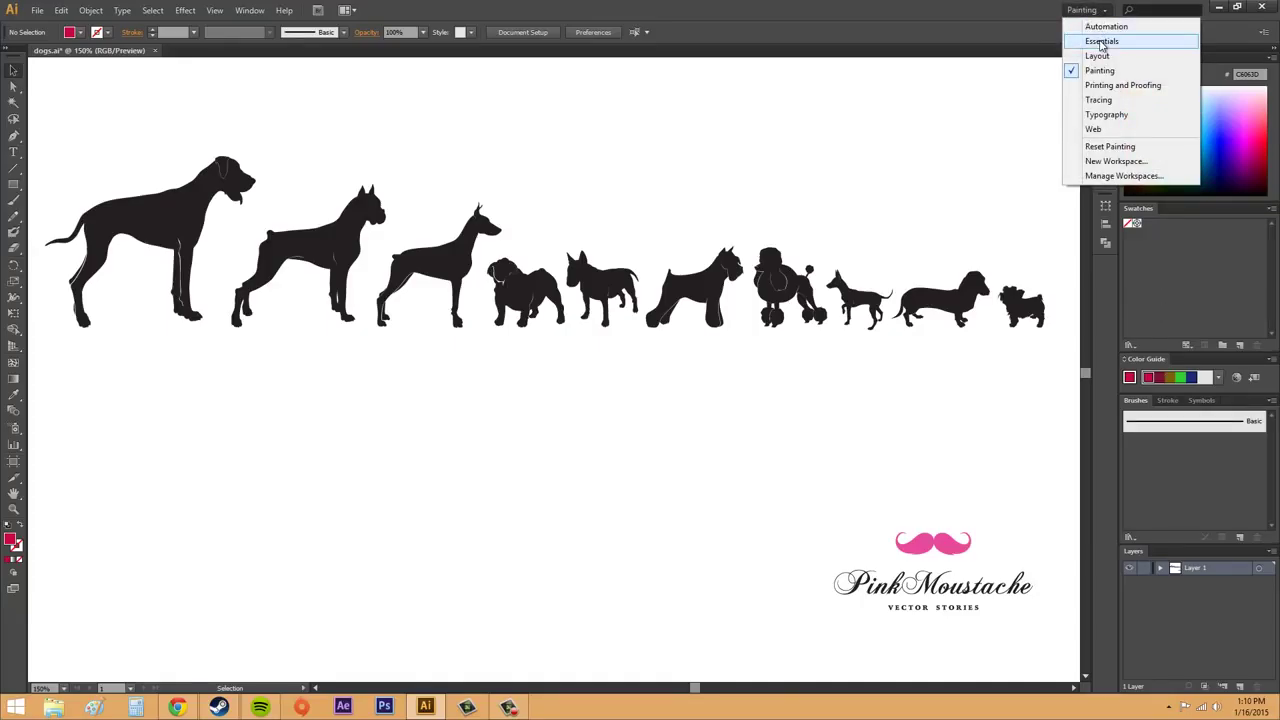
click(1101, 42)
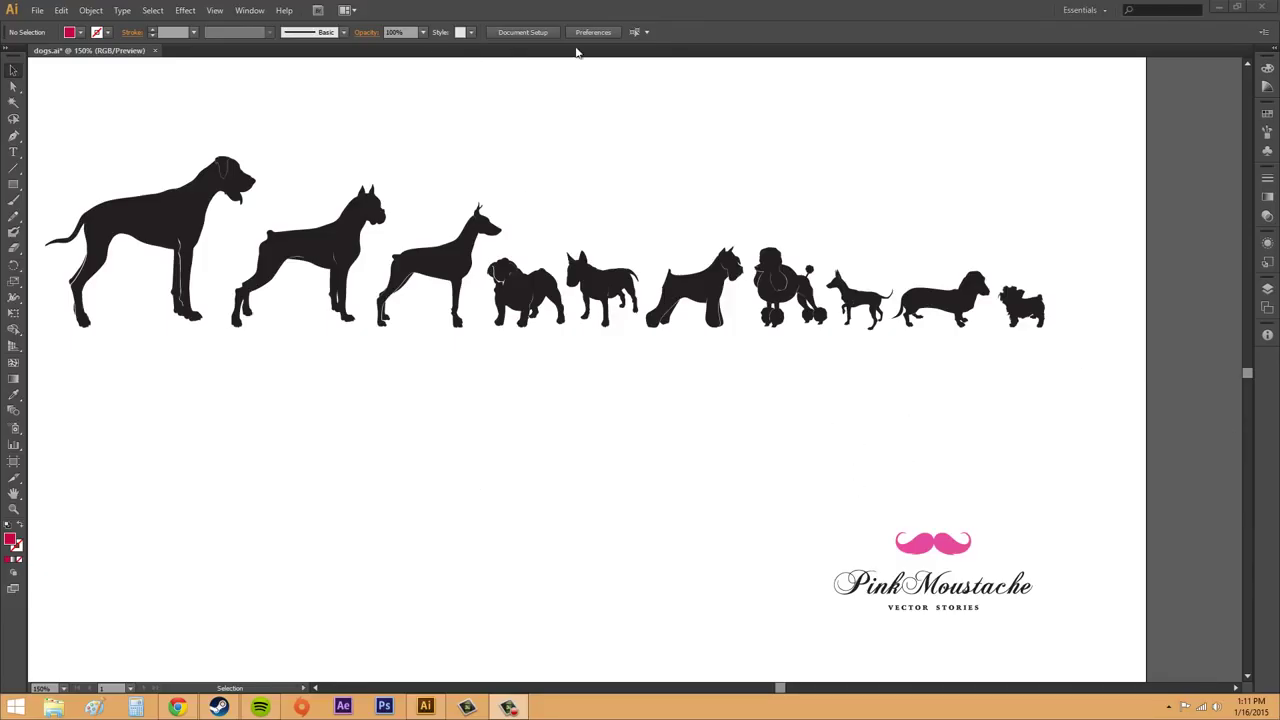
Show the Graphic Styles panel and undock both it and the Appearance panel so they float over the artboard.
click(249, 10)
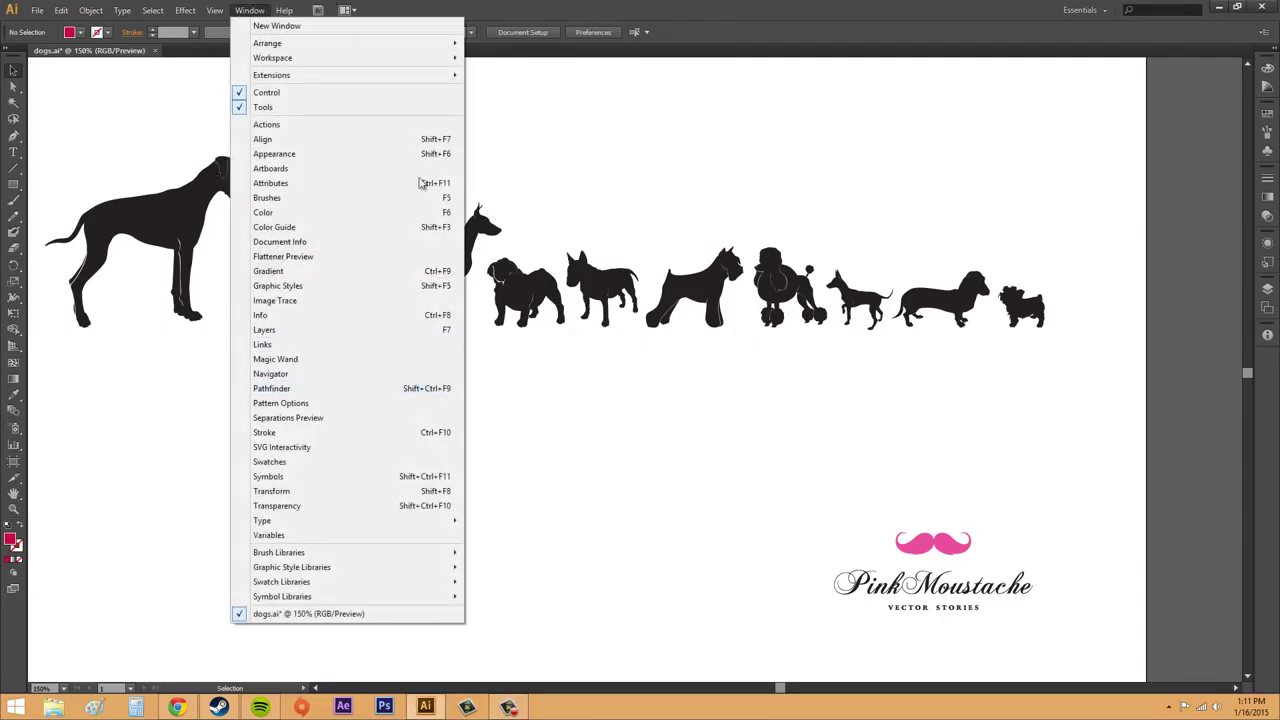
click(280, 286)
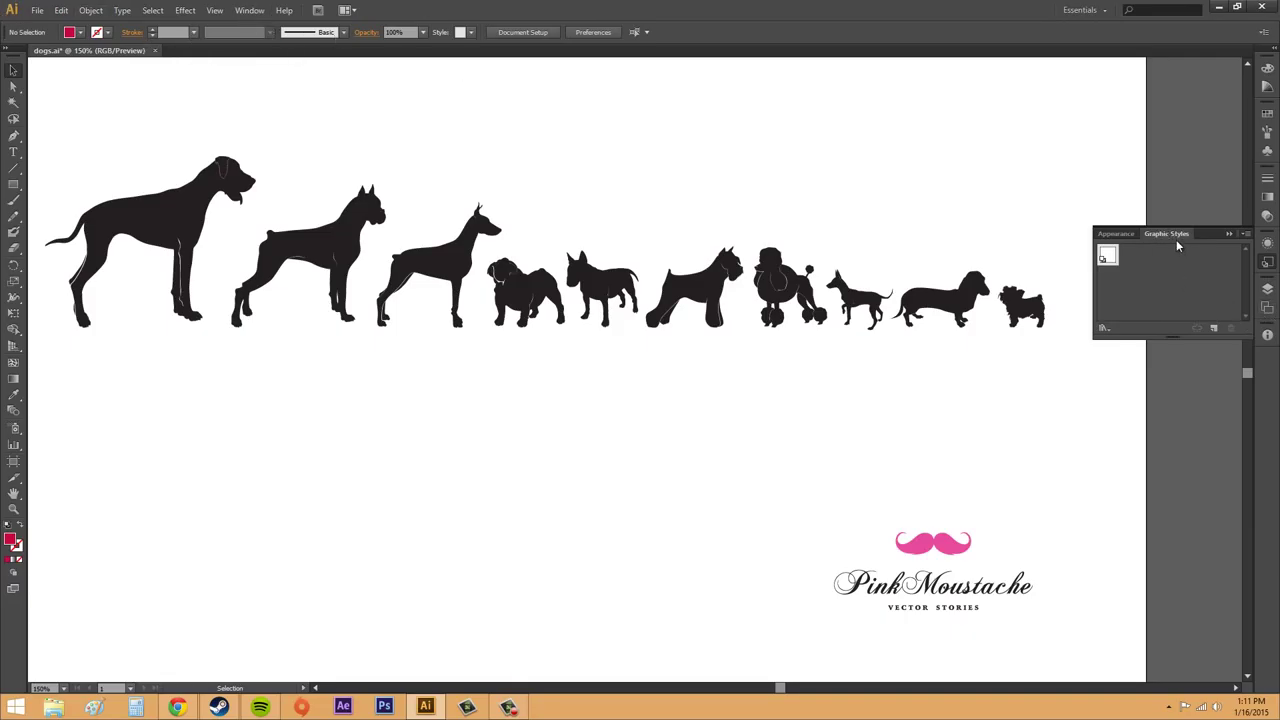
drag(1176, 239, 790, 388)
drag(1119, 234, 1061, 206)
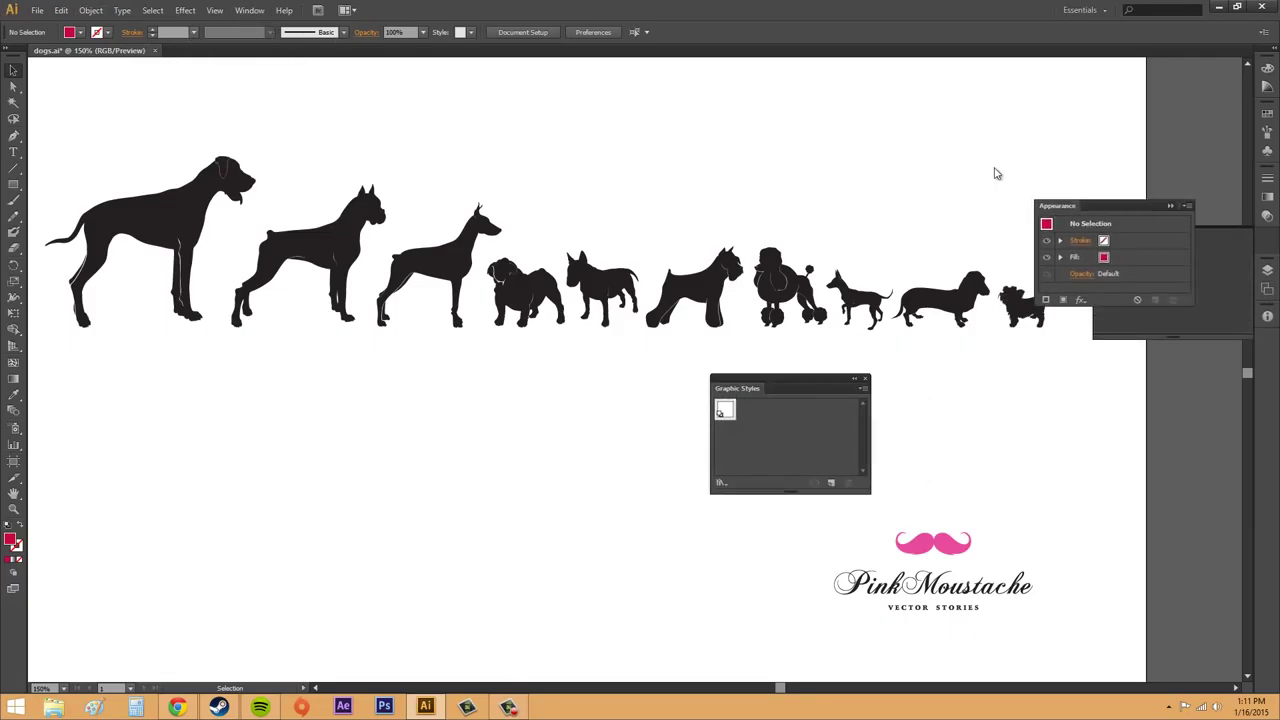
drag(995, 174, 925, 72)
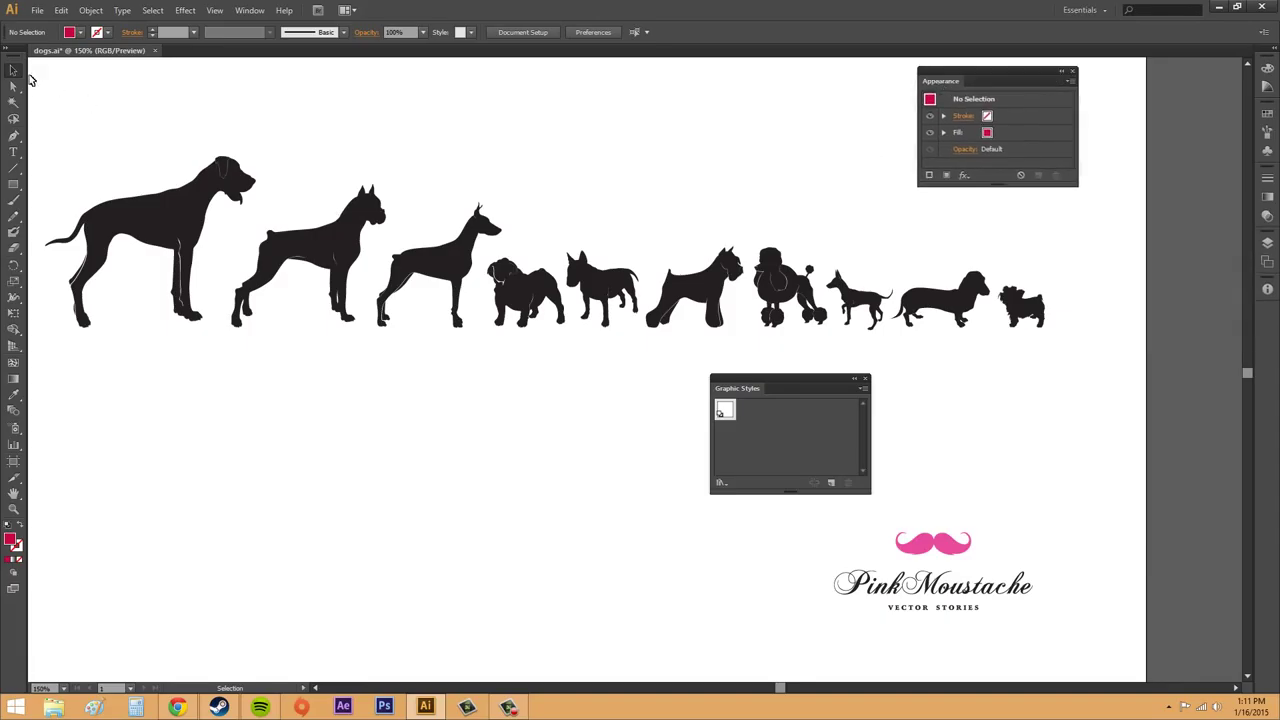
Float the Tools panel next to the collapsed panel dock and place the Graphic Styles and Appearance panels near it.
drag(10, 62, 1224, 88)
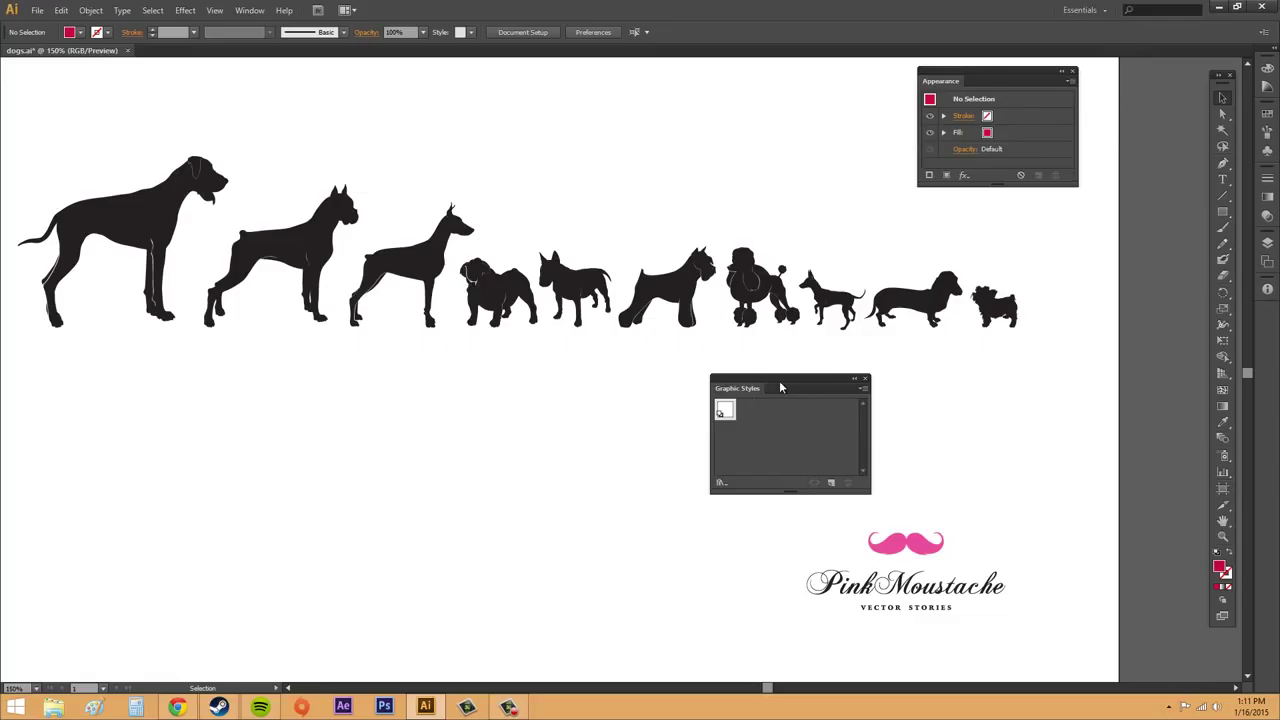
drag(780, 380, 1098, 460)
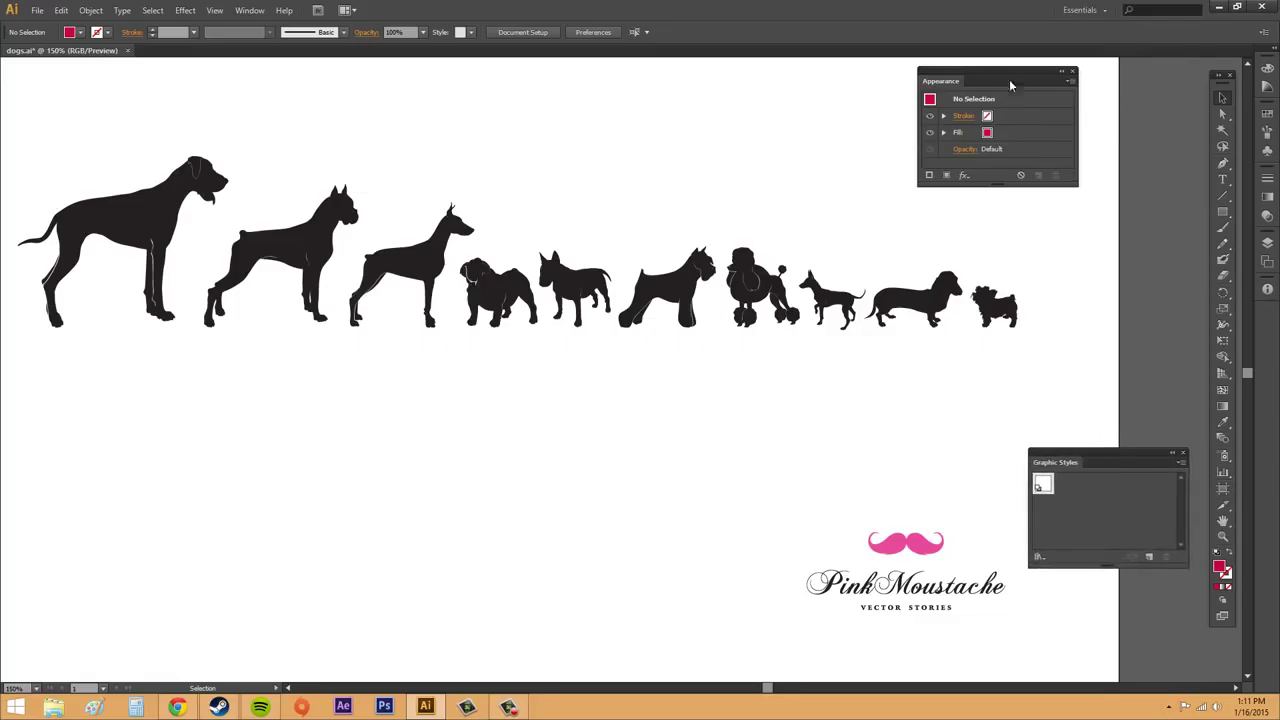
drag(989, 69, 1088, 131)
Save the current panel arrangement as a new workspace named "Crappy Workspace".
click(1079, 10)
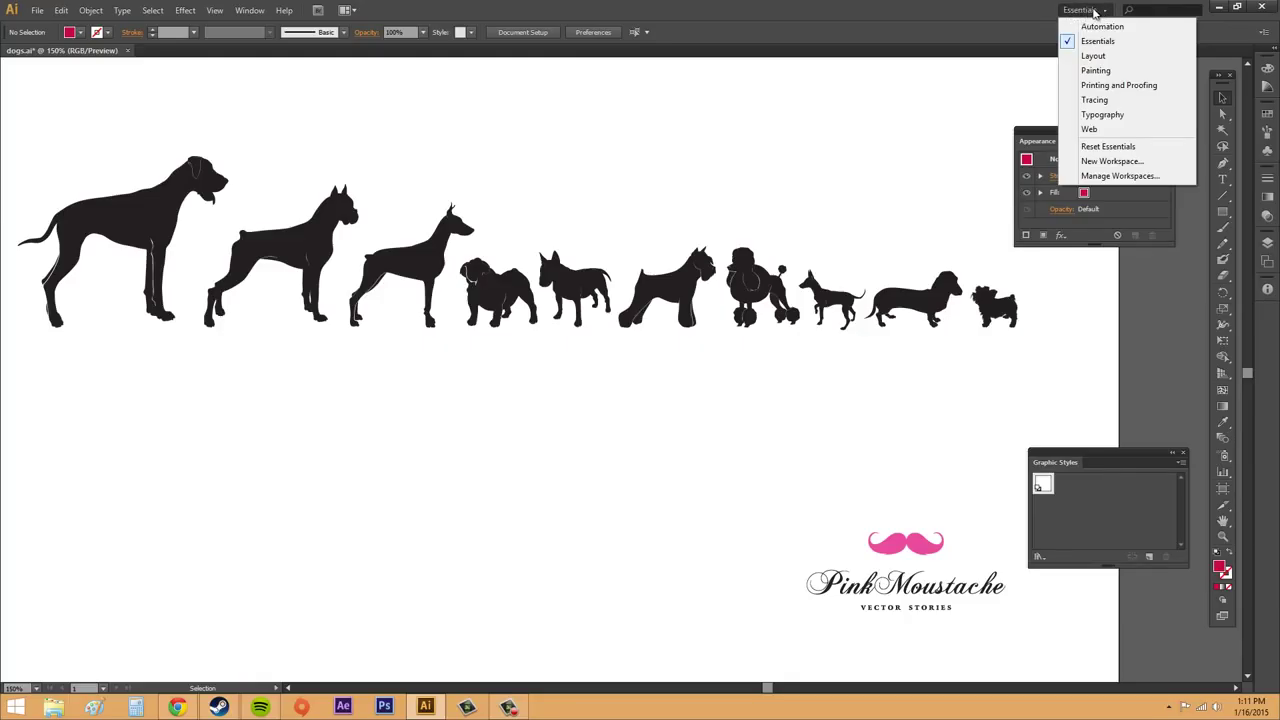
click(1111, 161)
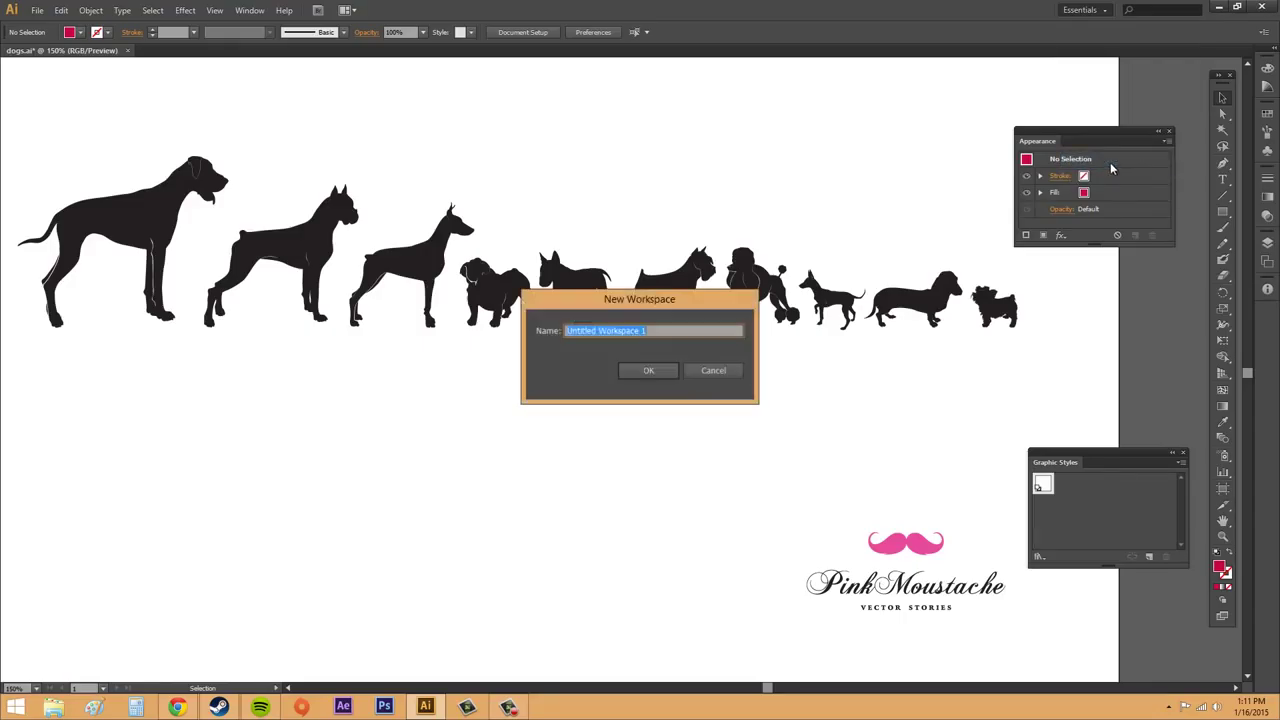
key(BackSpace)
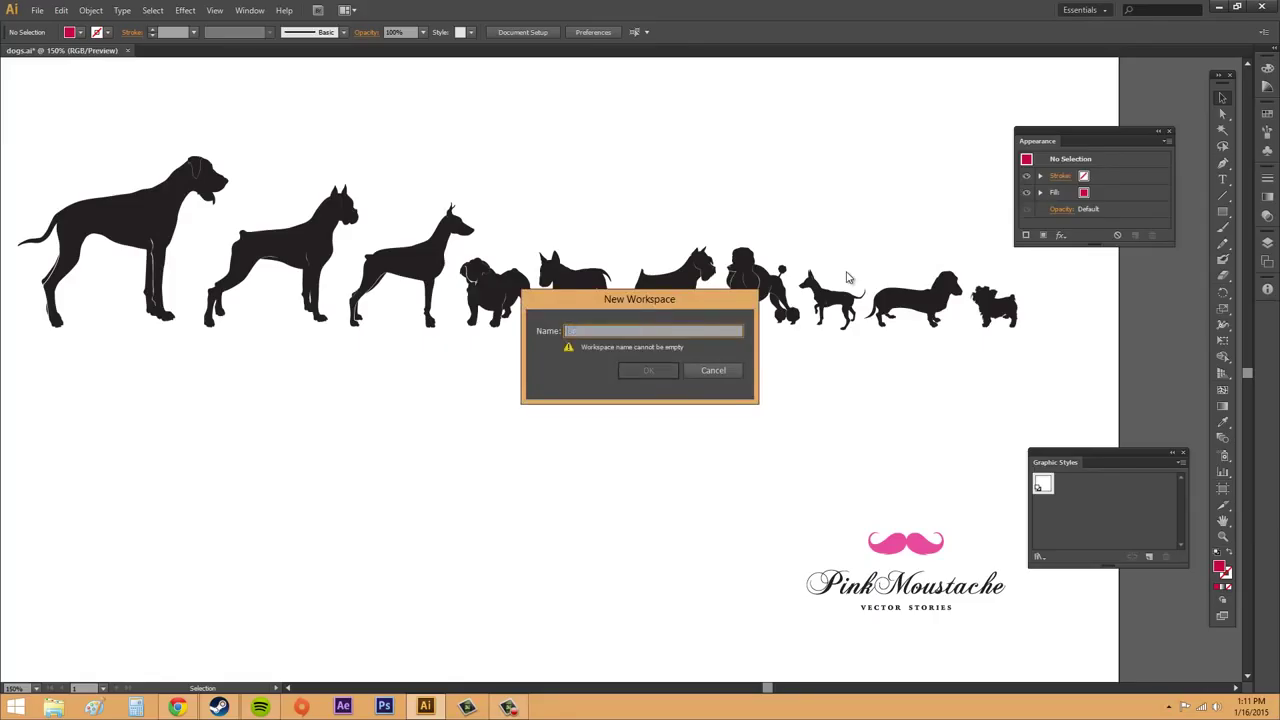
text(D)
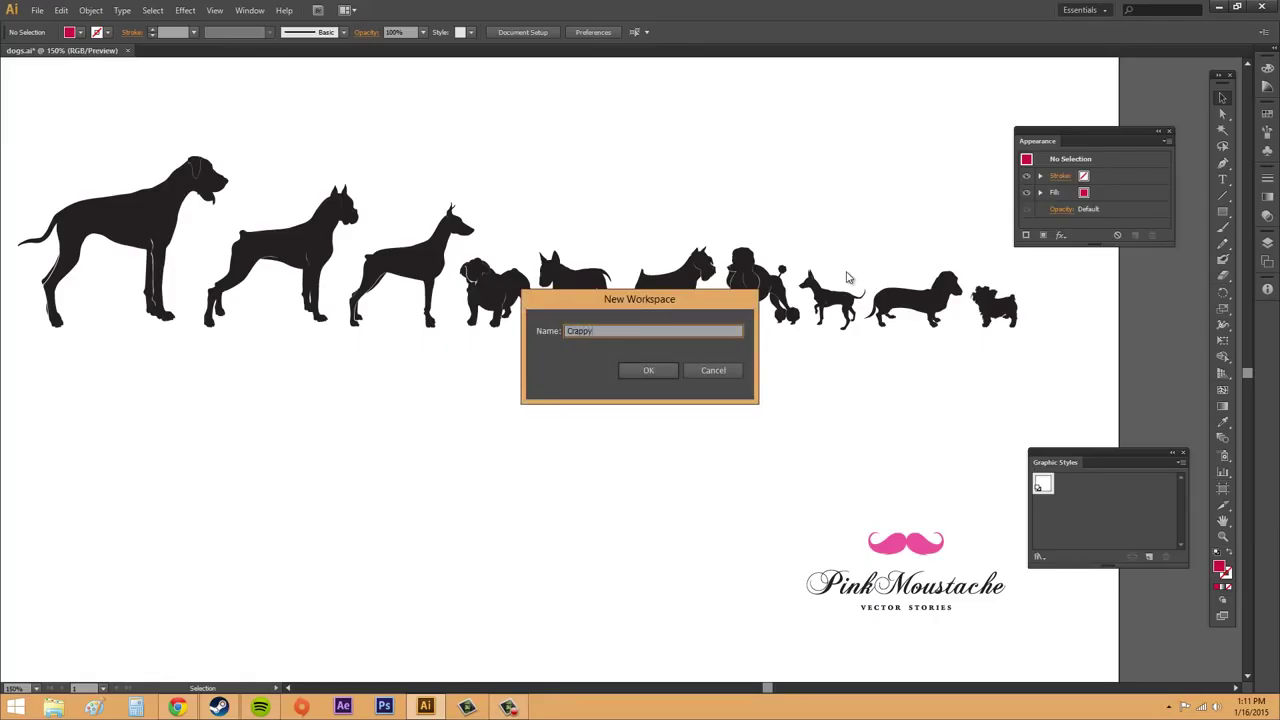
text(rappy Workspace)
click(645, 369)
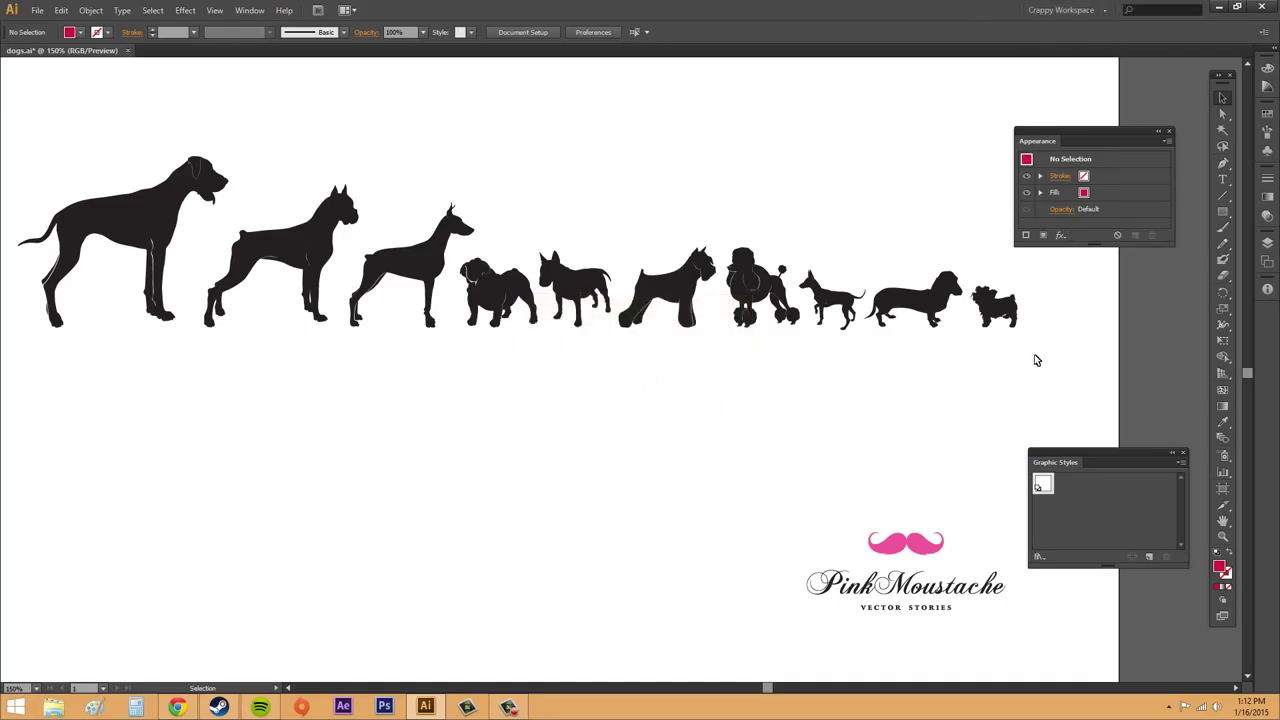
Check the saved arrangement by switching to the Essentials and Layout workspaces and back to Crappy Workspace.
click(1054, 9)
click(1063, 58)
click(1084, 10)
click(1093, 73)
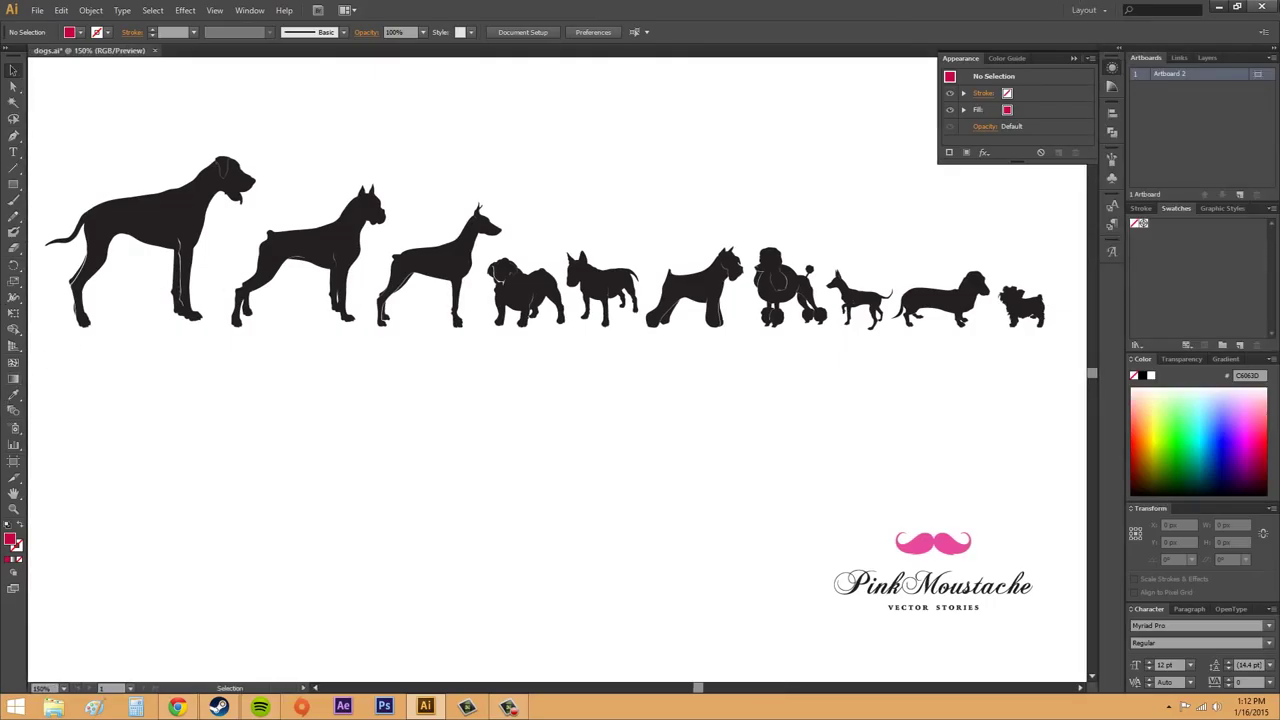
click(1106, 12)
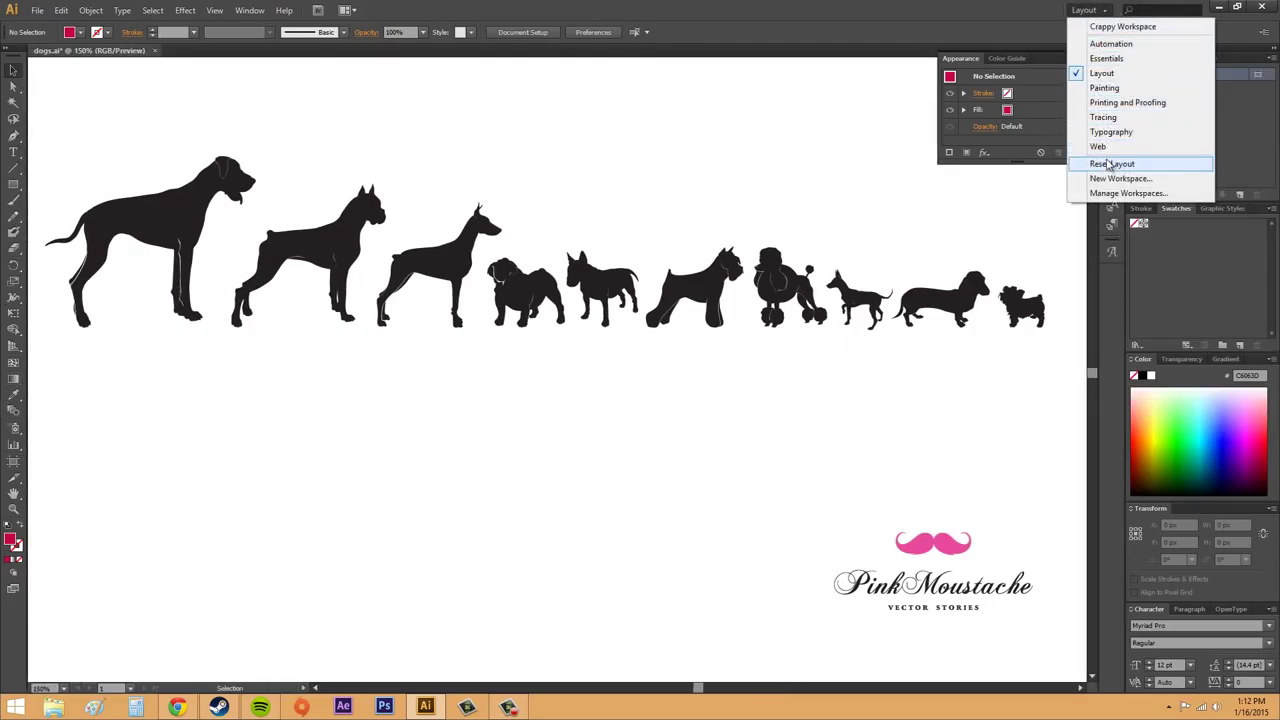
click(1114, 26)
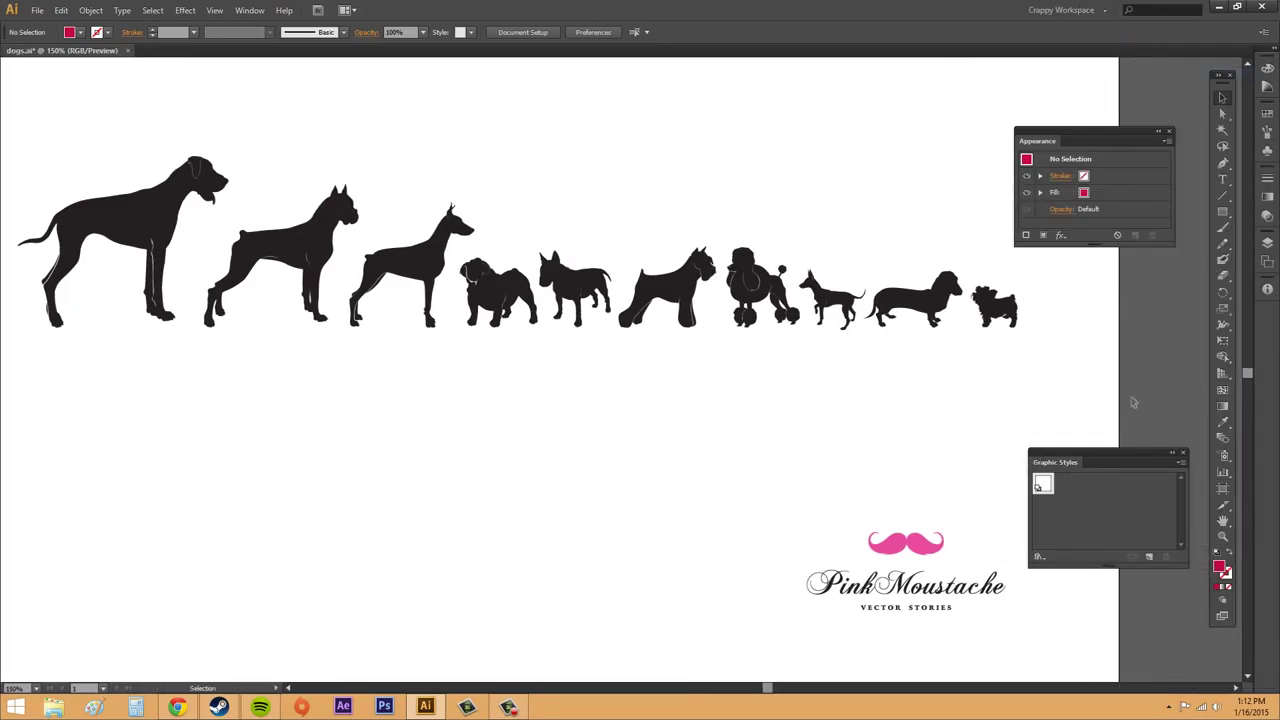
Switch to the Essentials workspace and reset it to its default panel arrangement.
click(1086, 11)
click(1063, 58)
click(1080, 12)
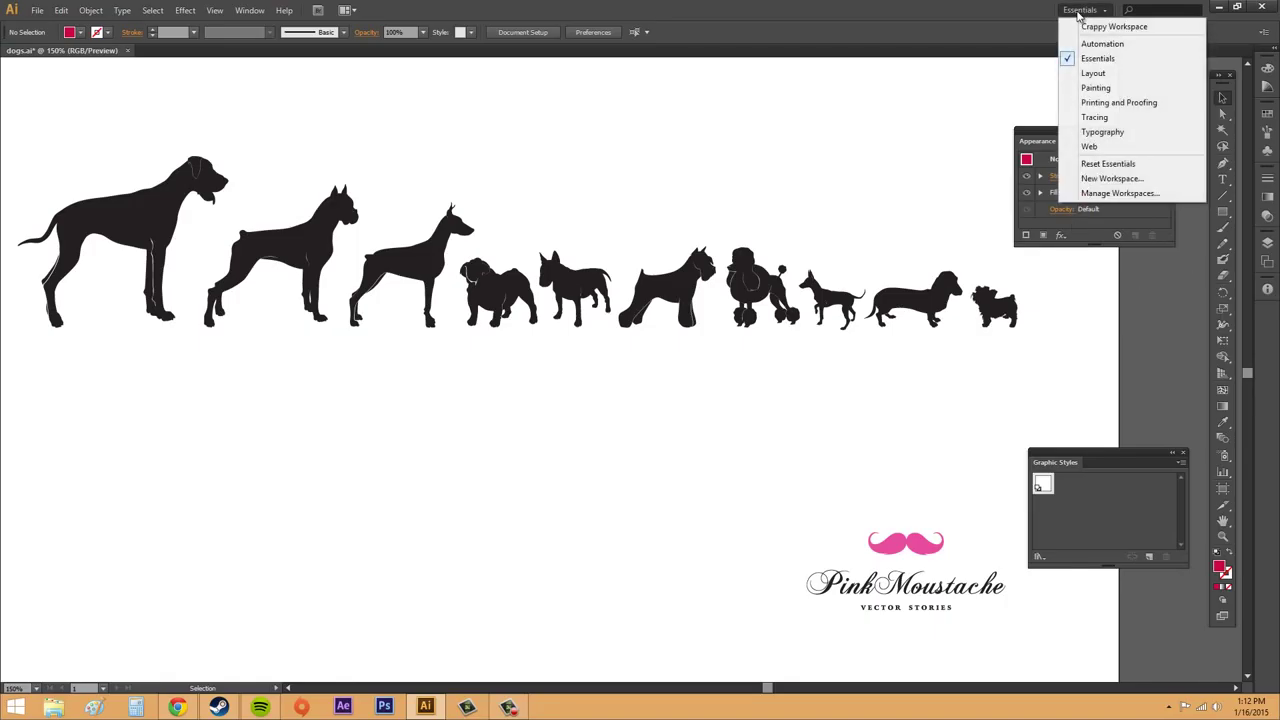
click(1110, 164)
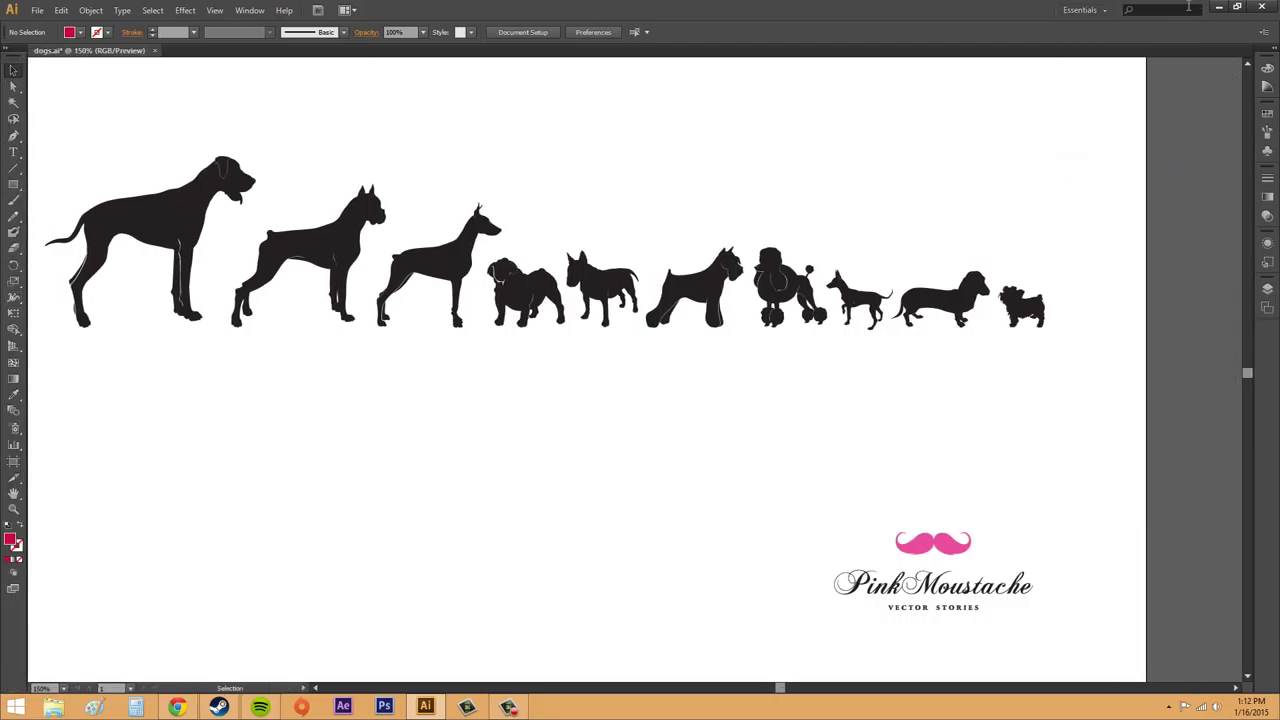
Bring up Crappy Workspace once more to compare it, and return to the Essentials workspace.
click(1080, 10)
click(1082, 27)
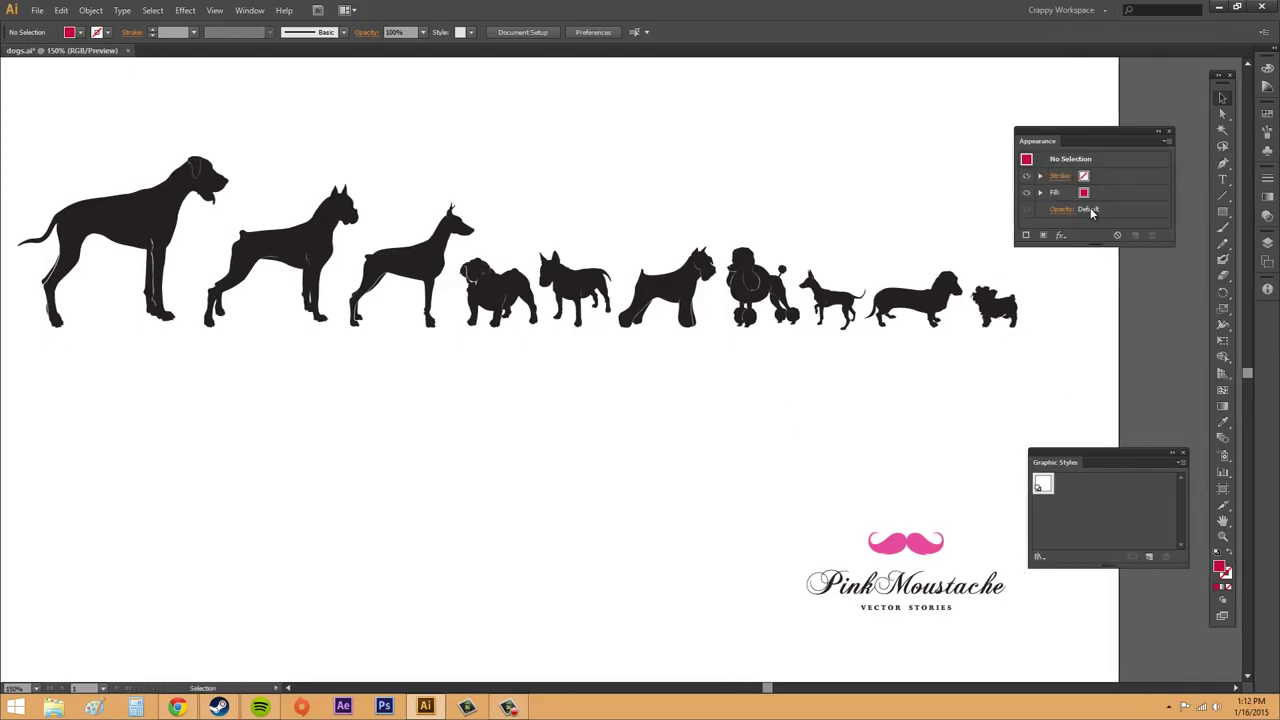
click(1066, 12)
click(1067, 43)
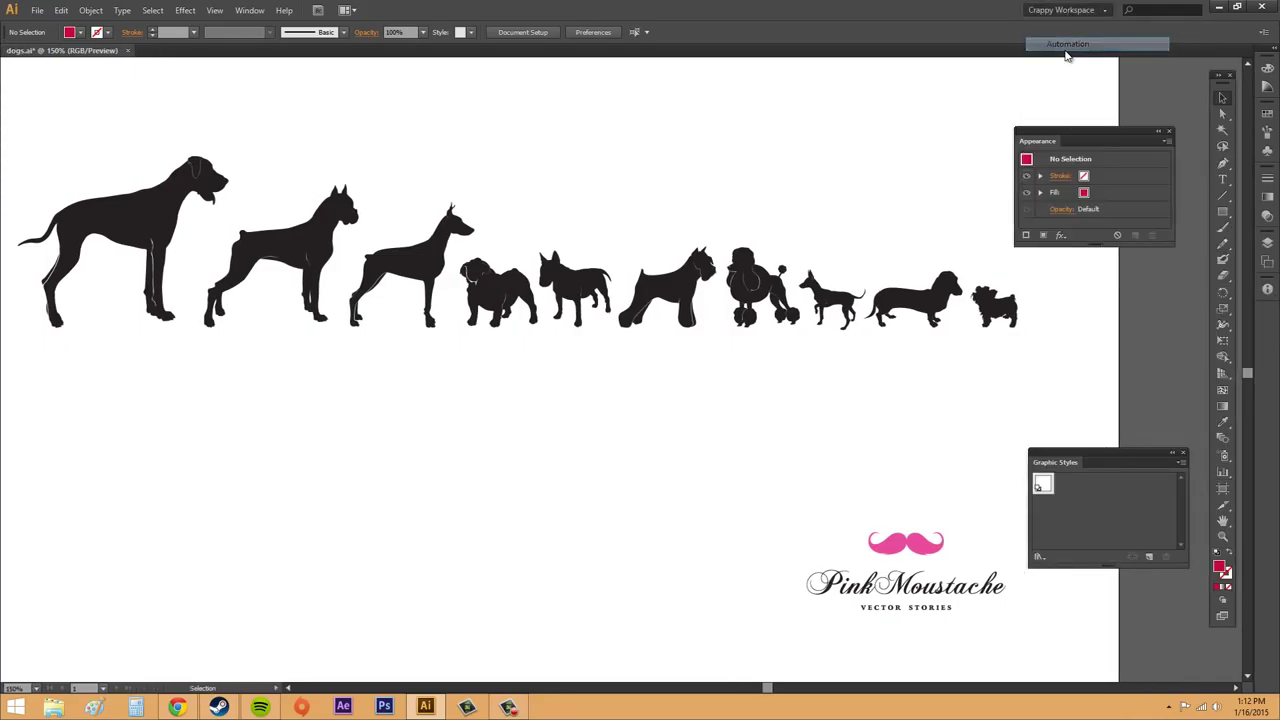
click(1075, 10)
click(1064, 59)
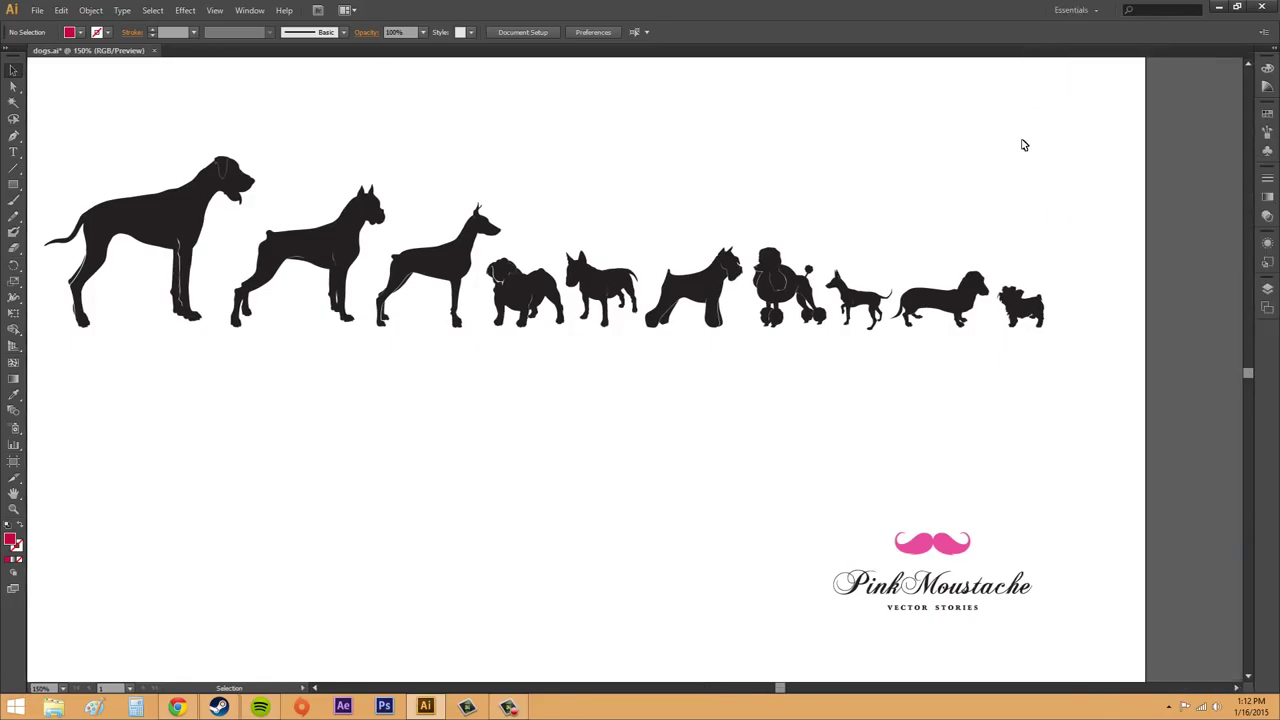
Switch to the Tracing workspace to look at its panel arrangement.
click(1067, 12)
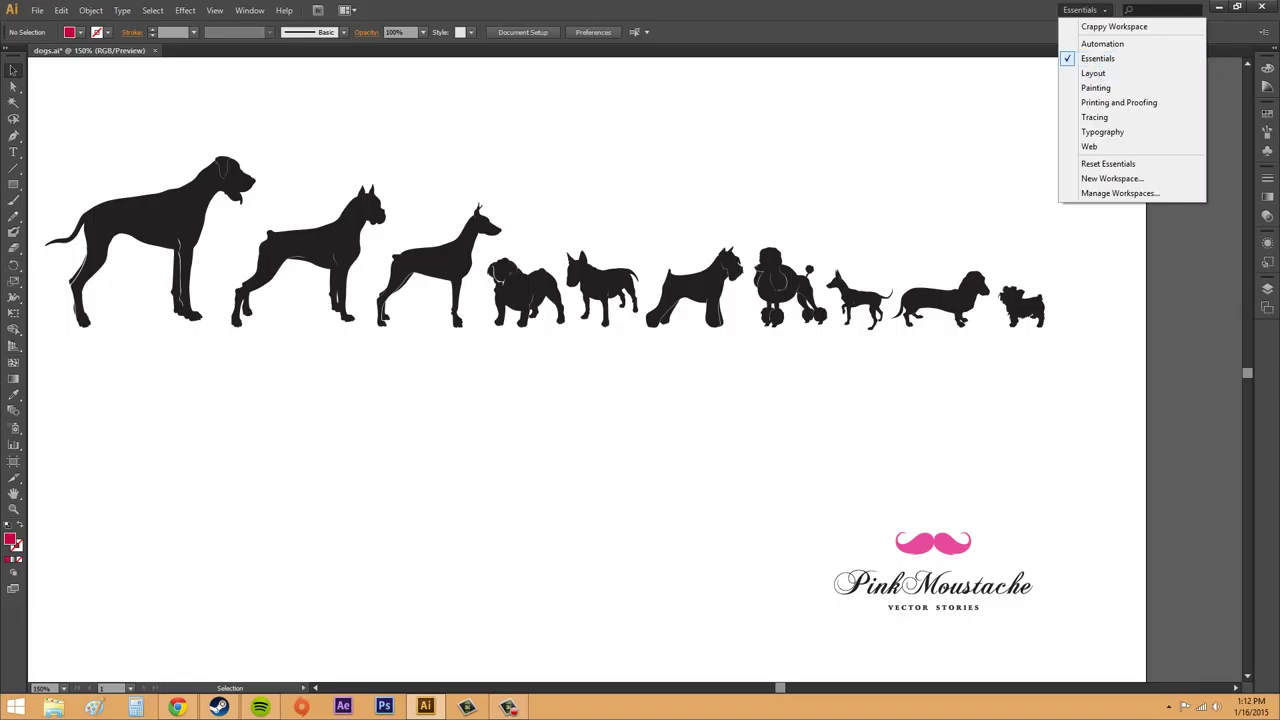
key(Escape)
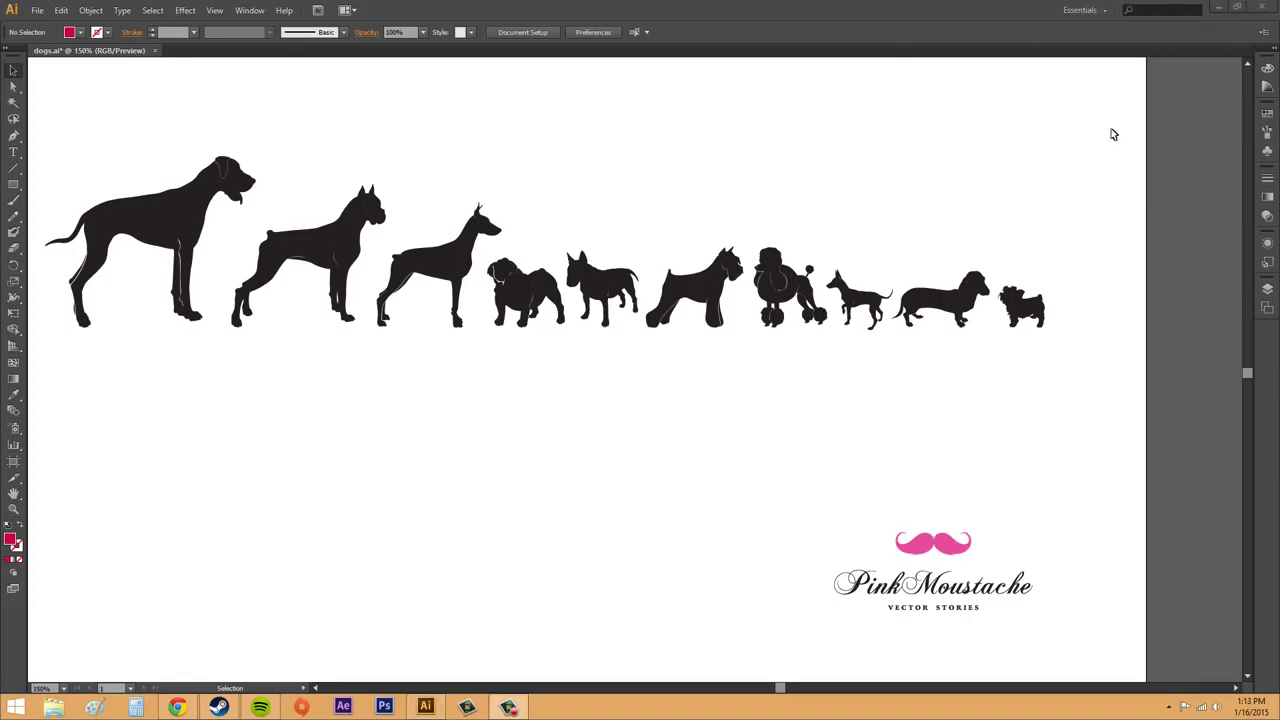
click(1082, 10)
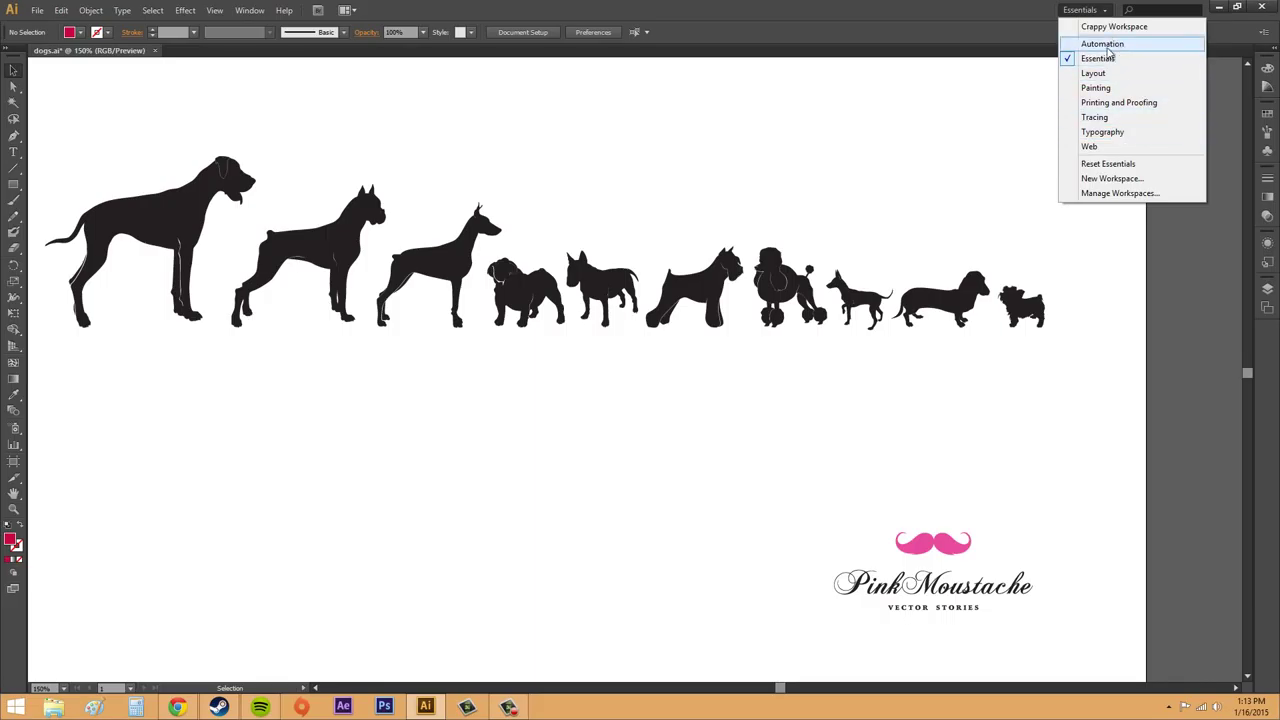
click(1094, 117)
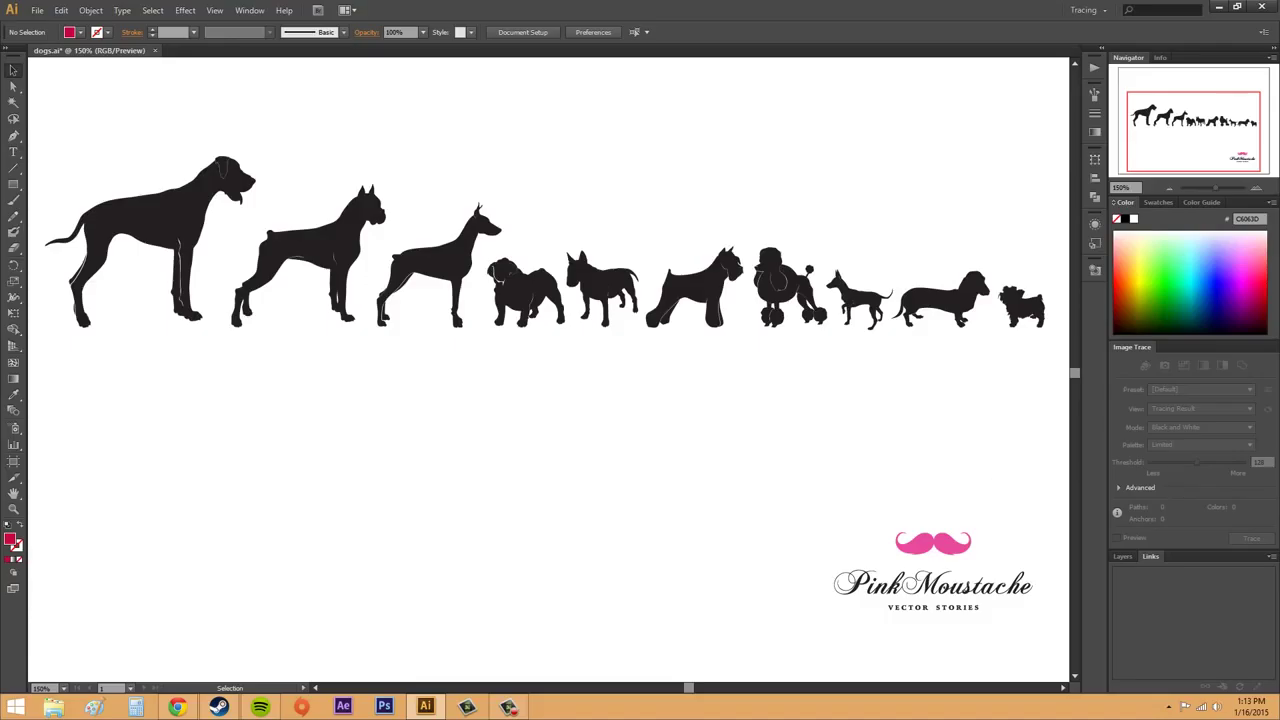
click(508, 706)
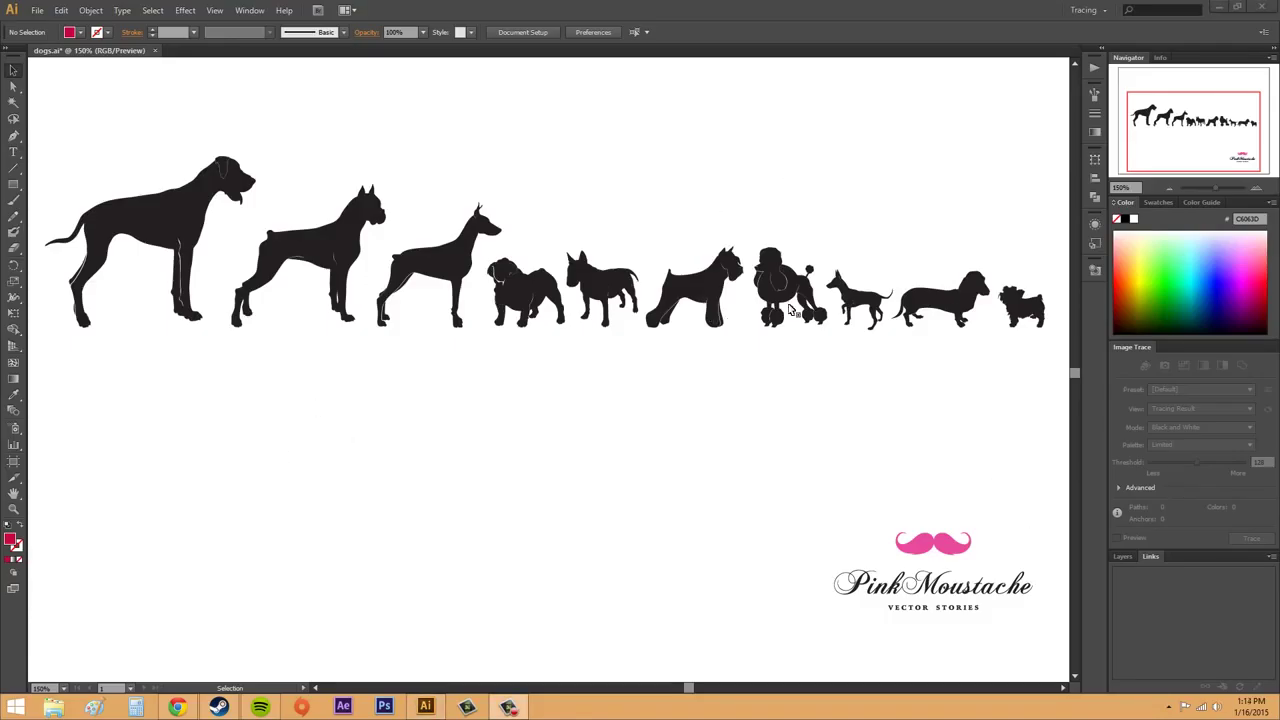
Switch to Crappy Workspace and rename that saved workspace as "Awesome workspace".
click(1082, 10)
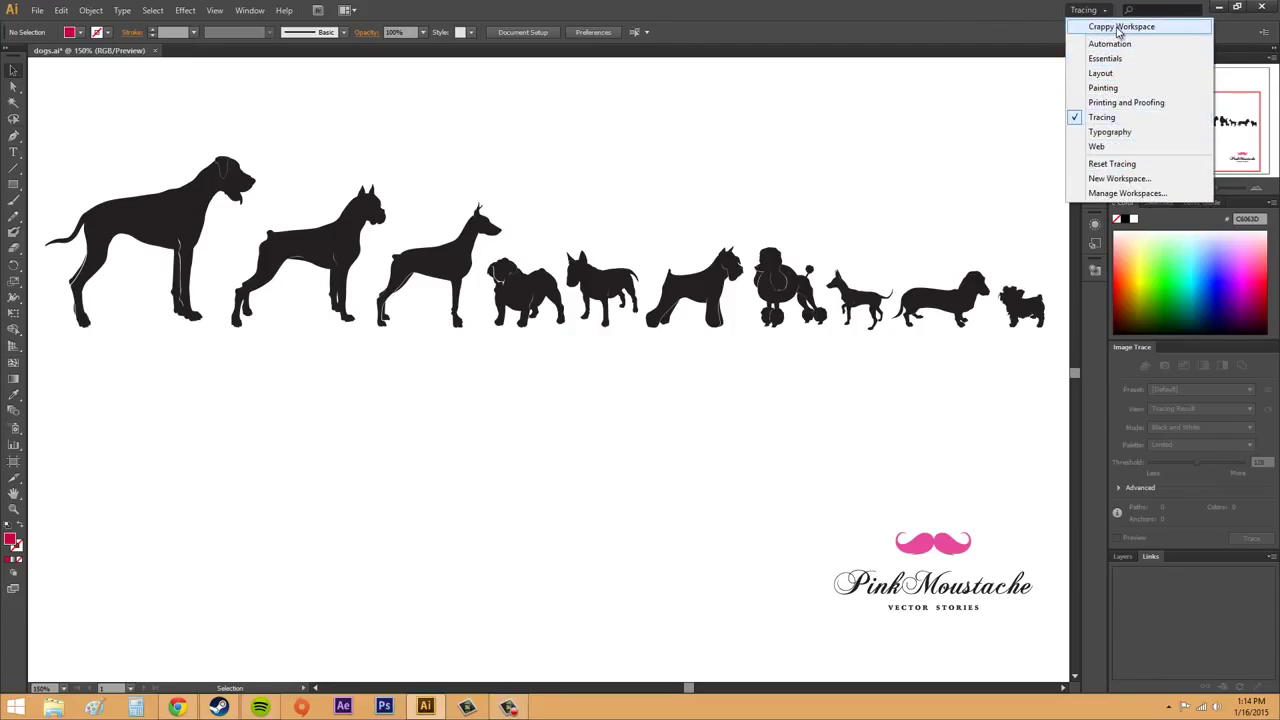
click(1119, 27)
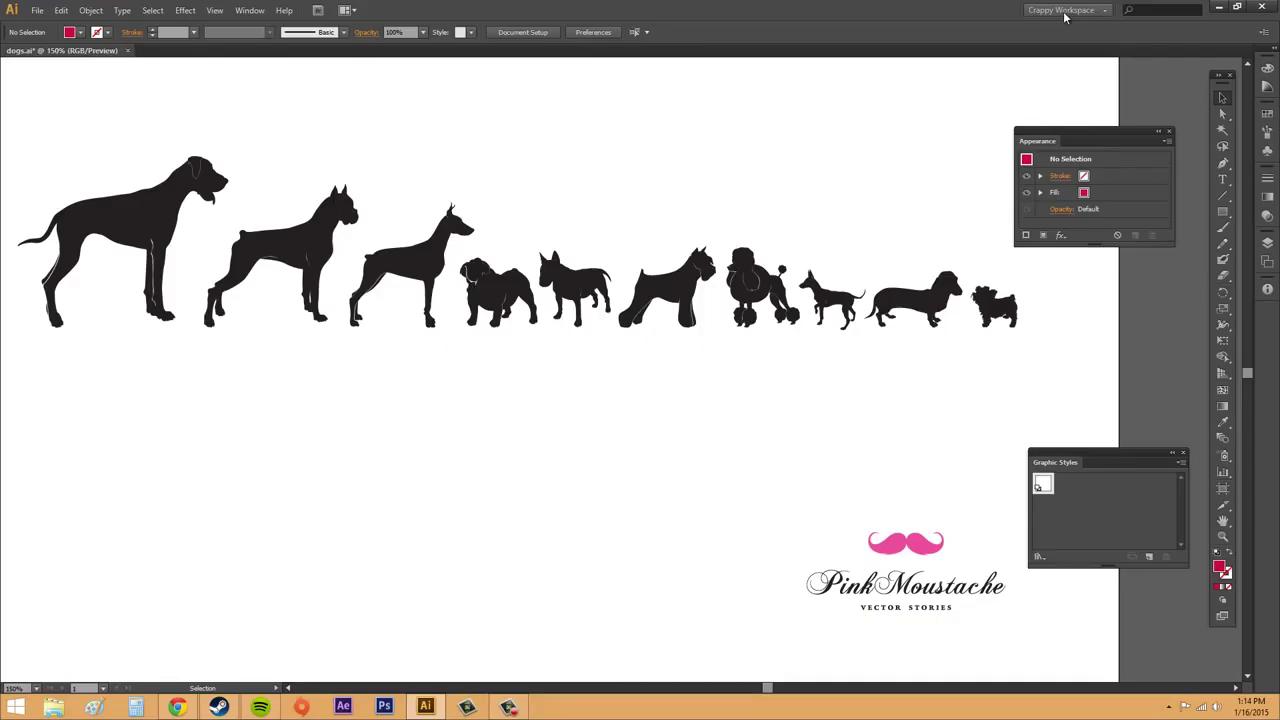
click(1065, 12)
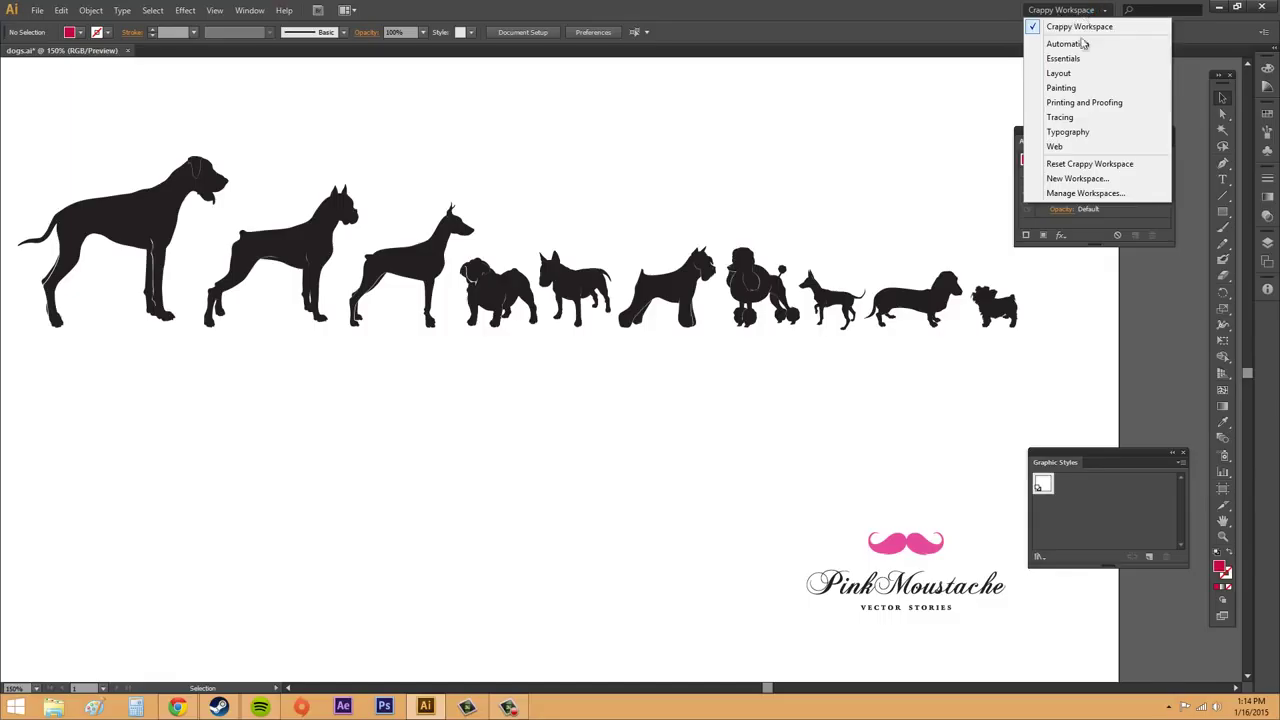
click(1070, 193)
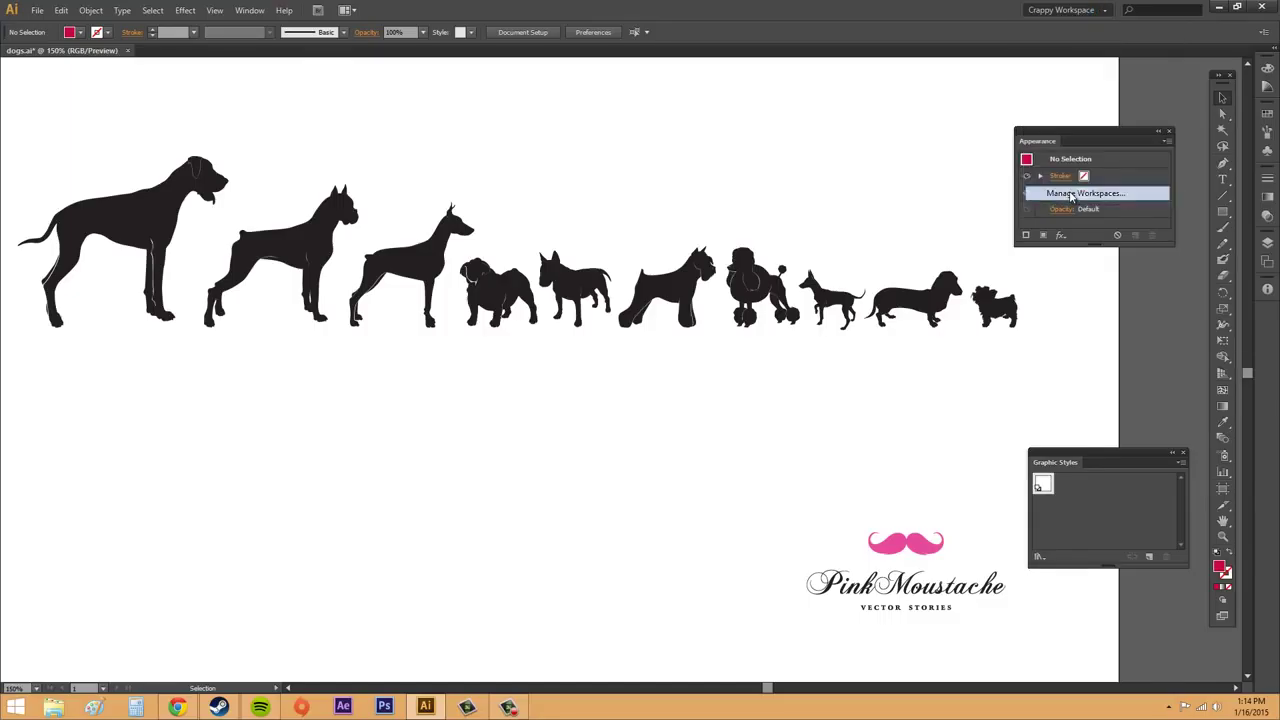
click(629, 289)
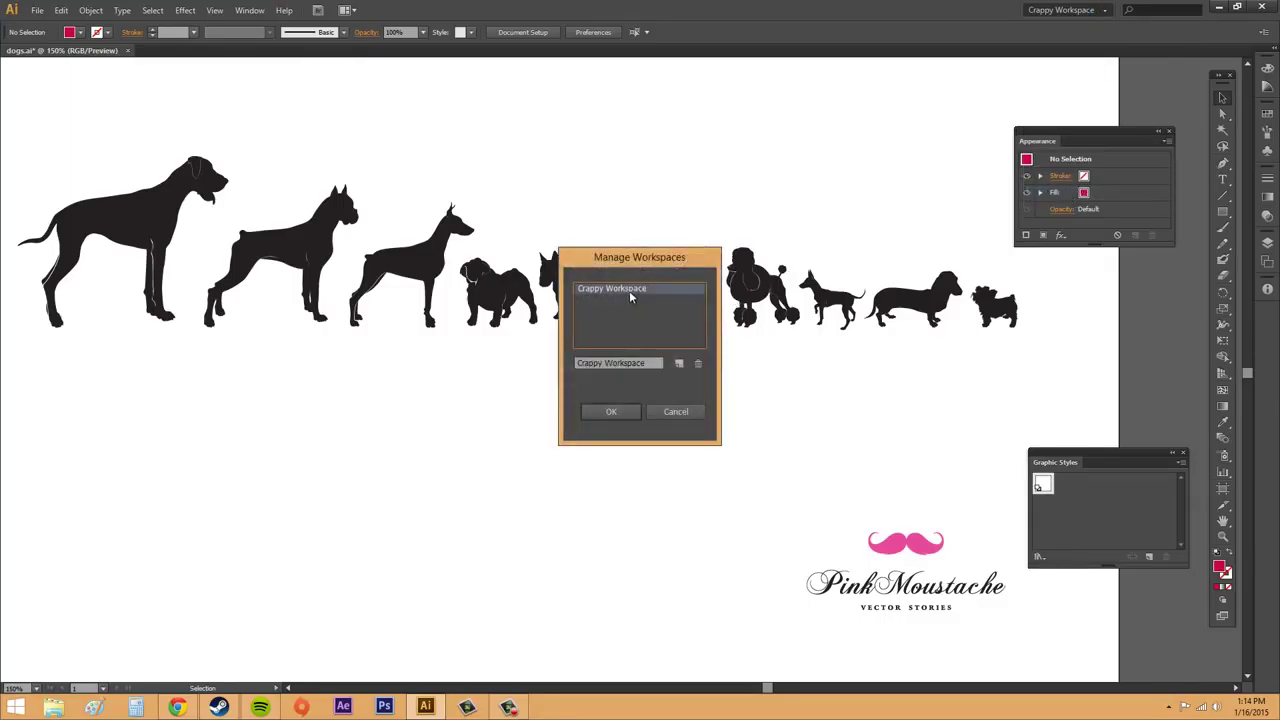
click(647, 363)
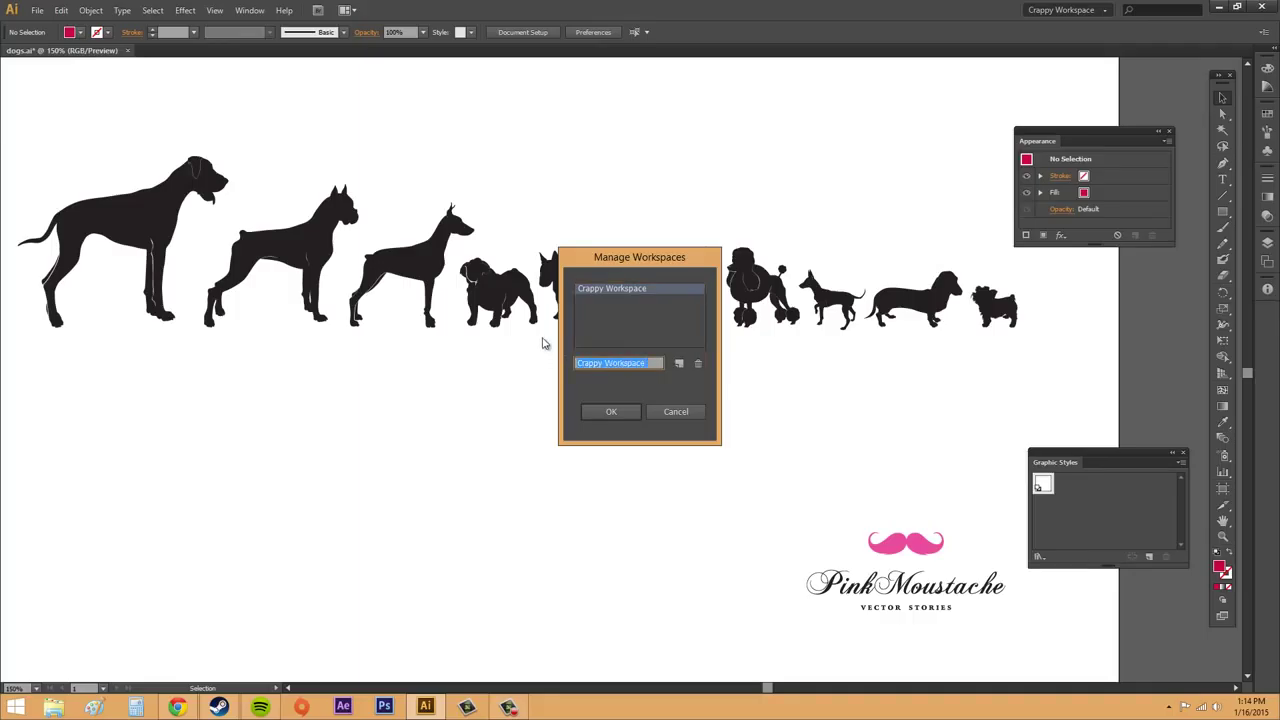
text(Awesome)
click(608, 411)
Delete the saved workspace "Awesome workspace" and return to the Essentials workspace.
click(1065, 10)
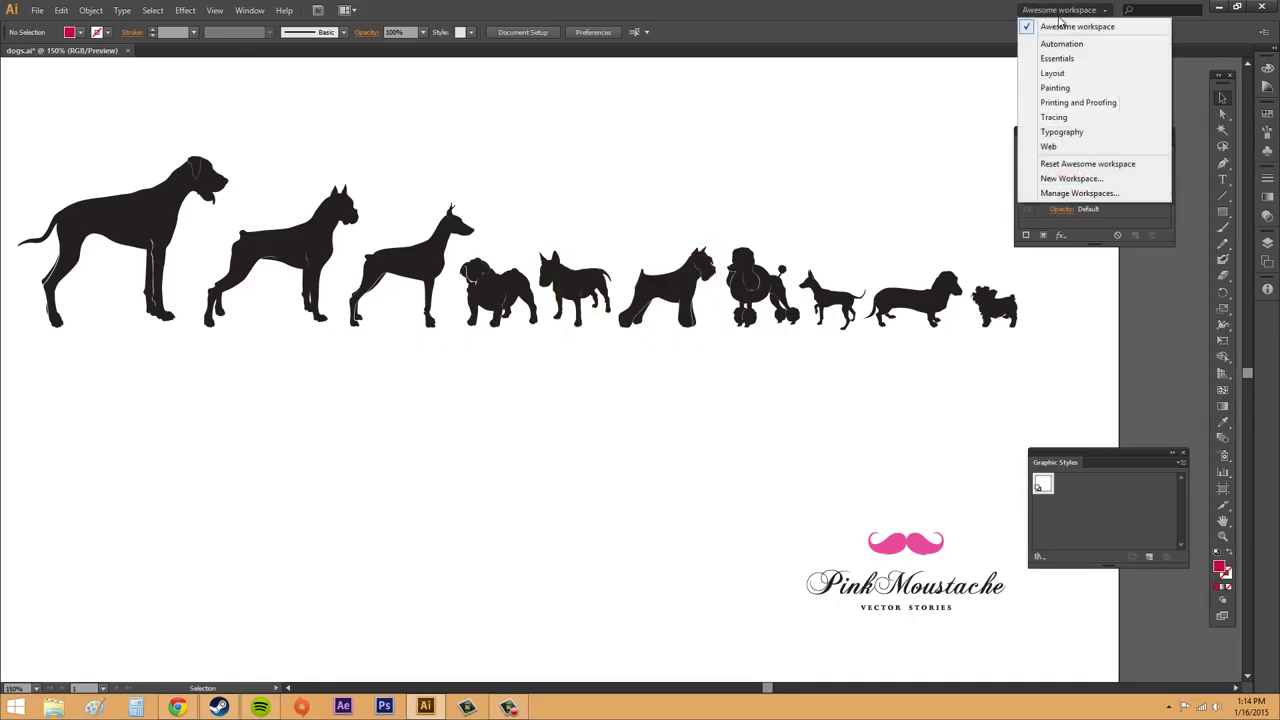
click(1078, 193)
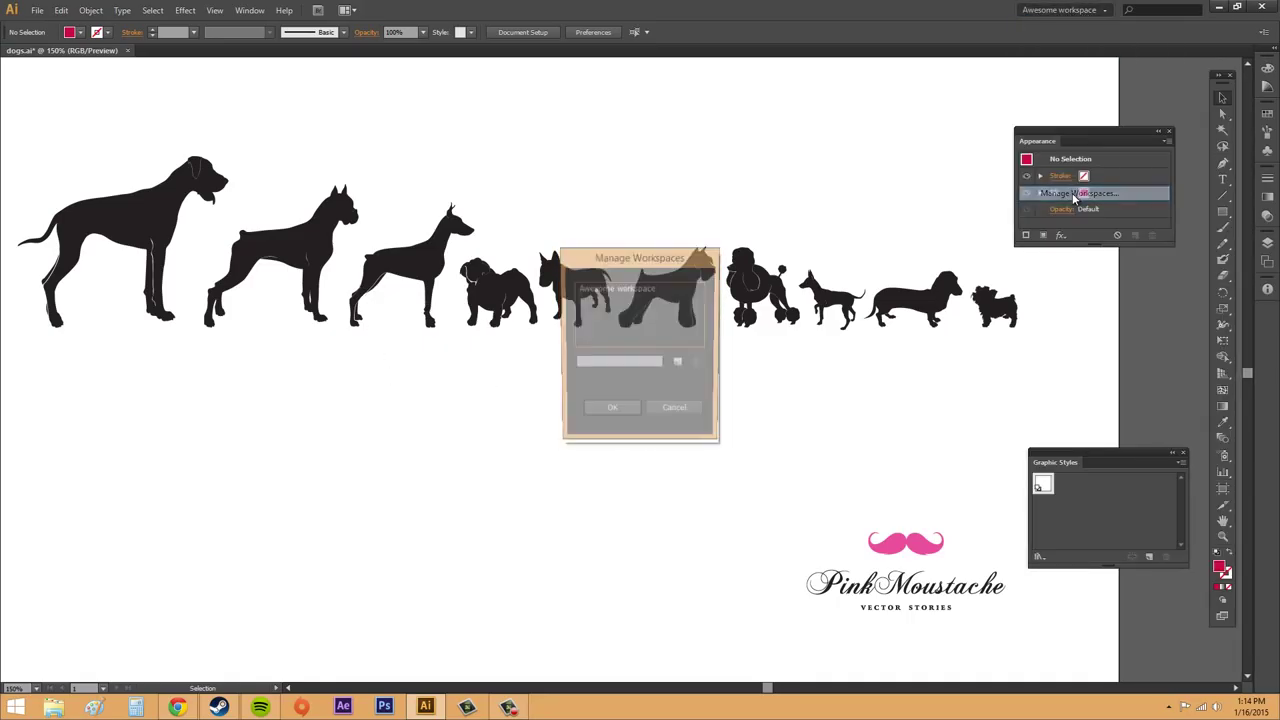
click(632, 289)
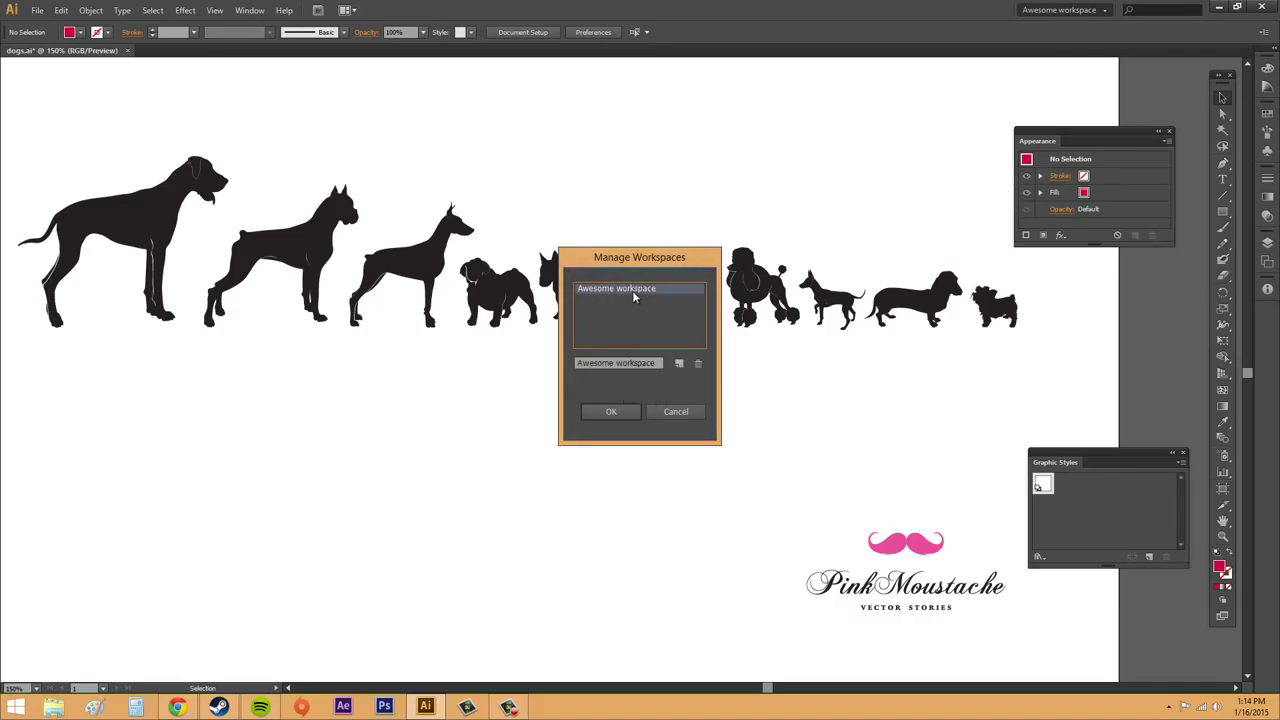
click(699, 364)
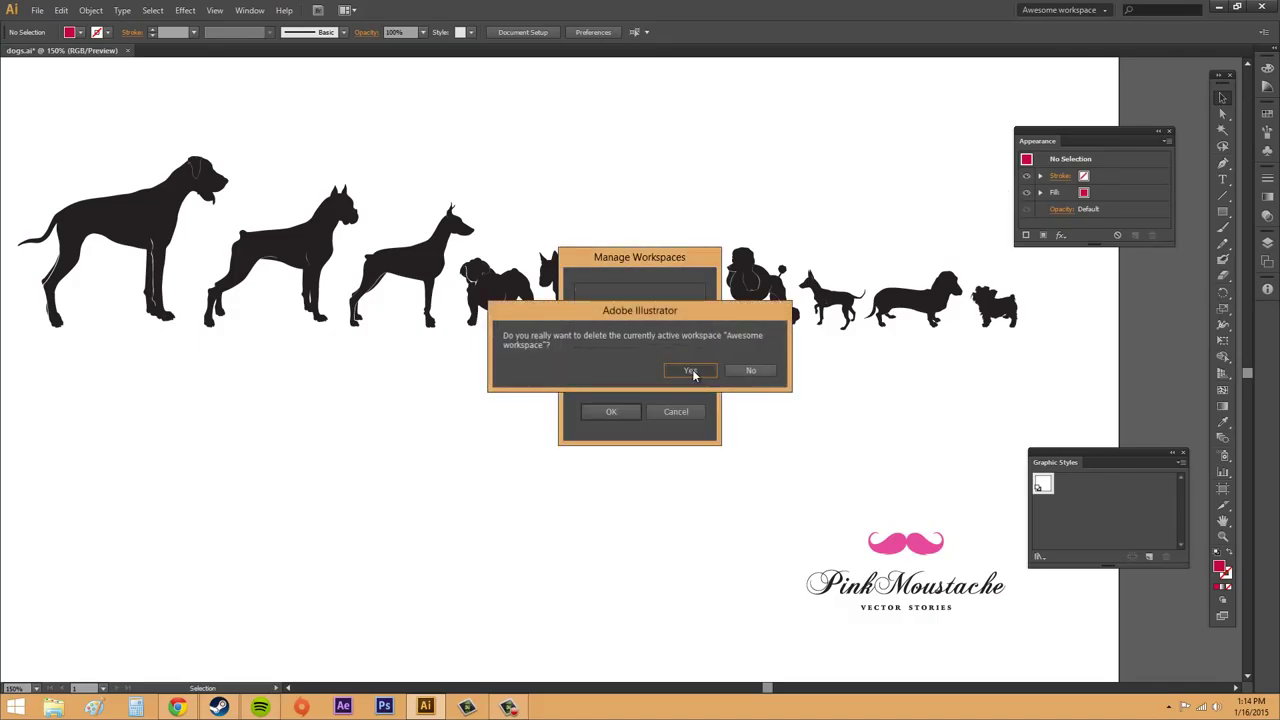
click(692, 369)
click(640, 410)
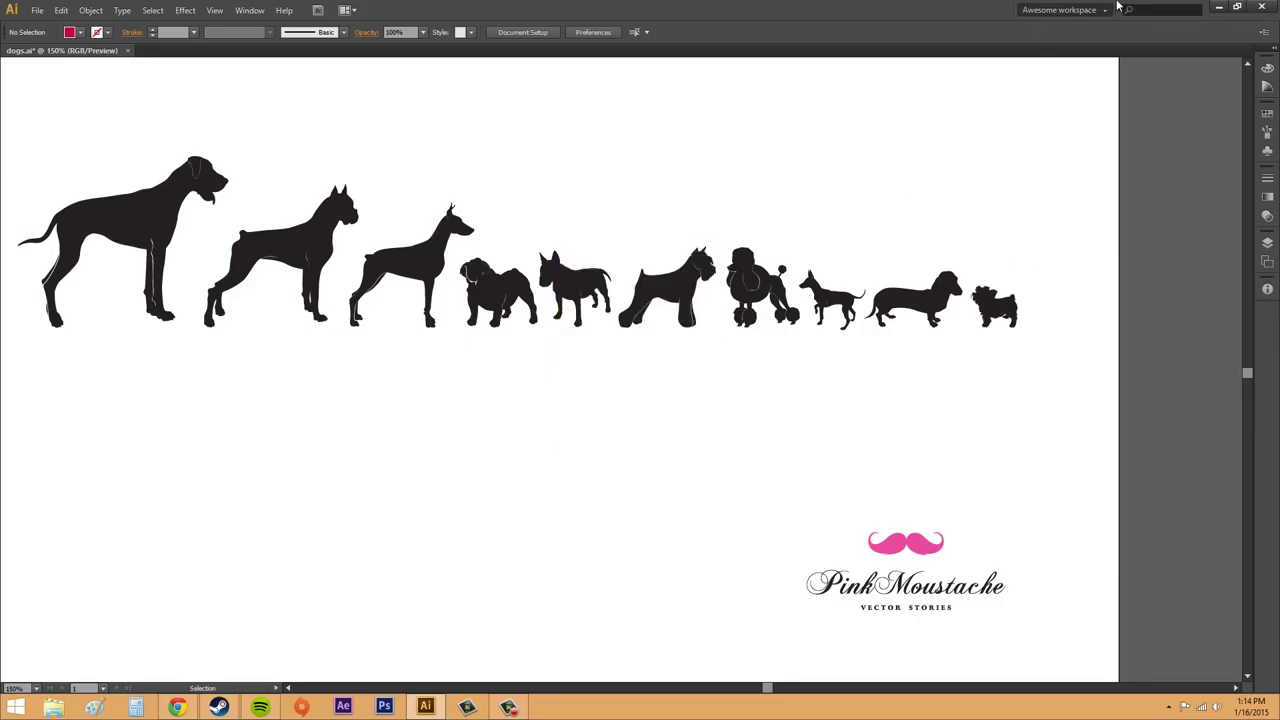
click(1068, 12)
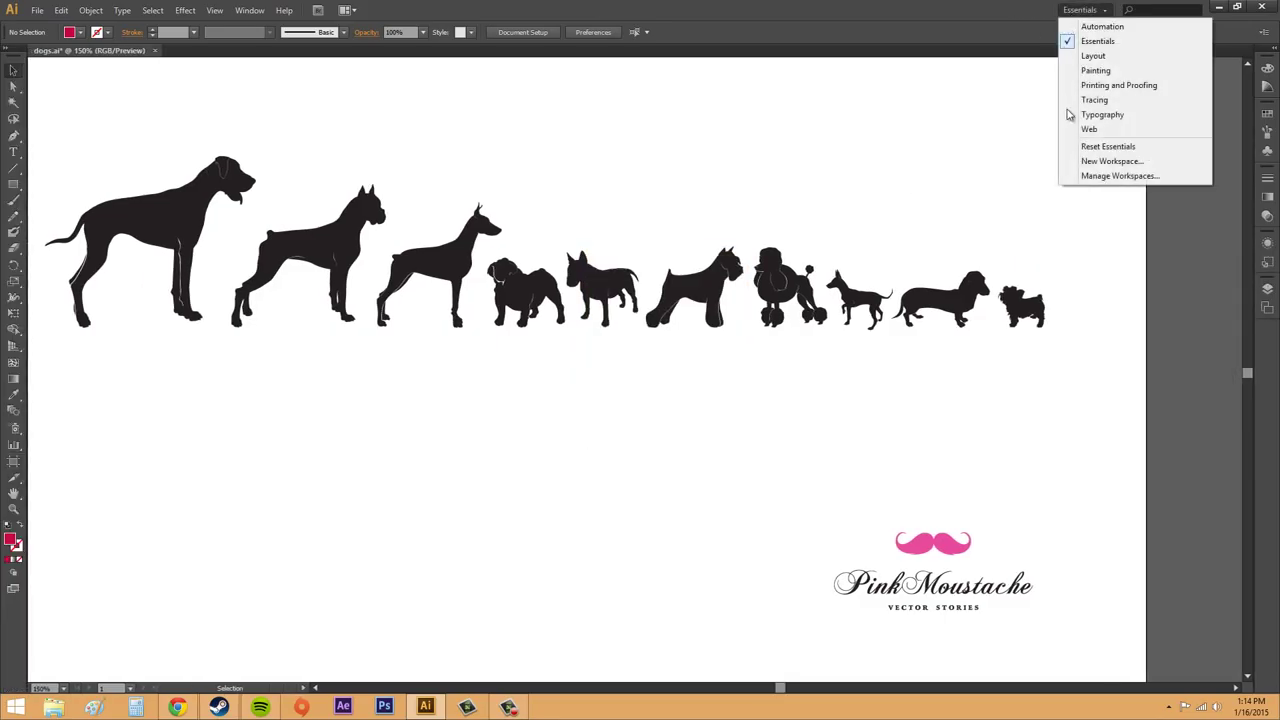
click(1092, 47)
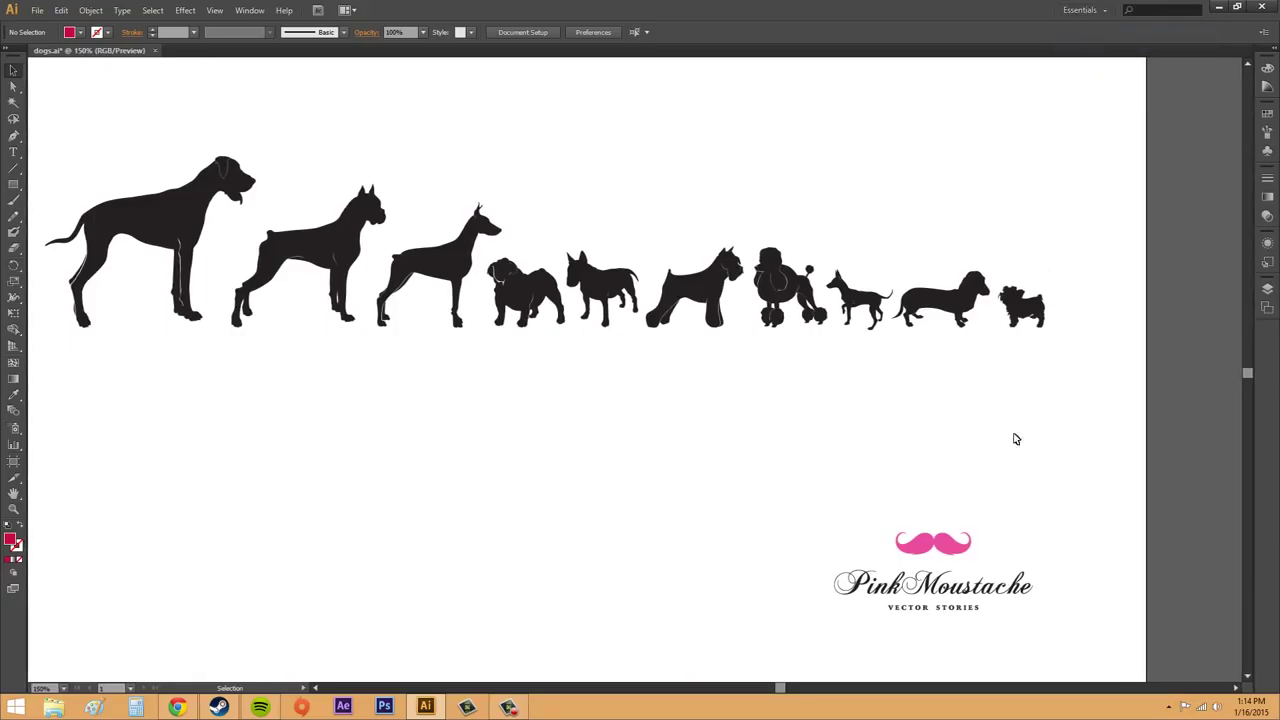